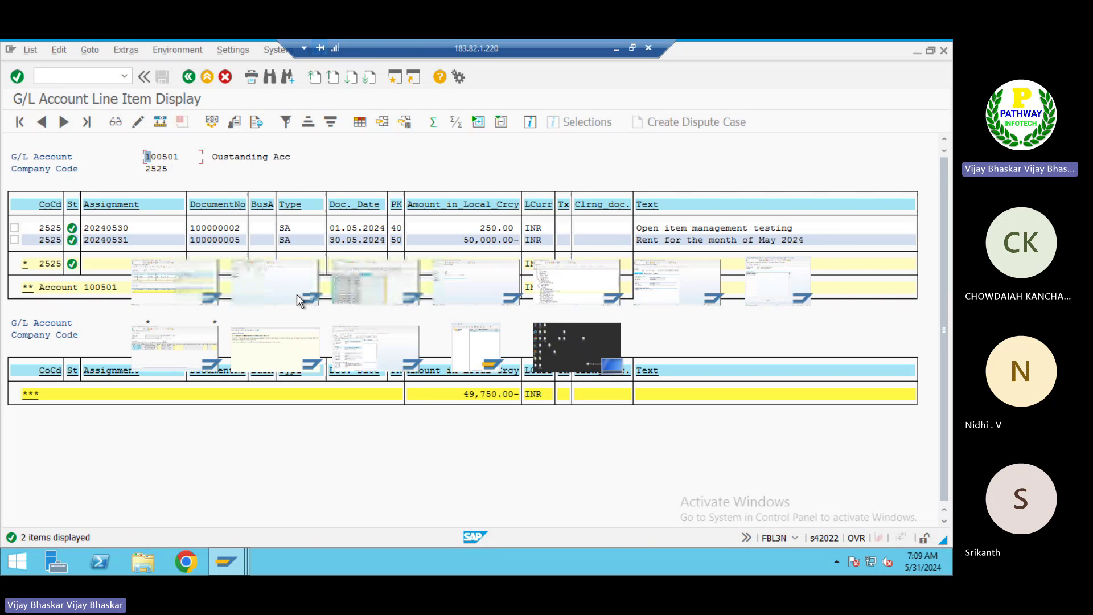
- Review G/L account 100501 in FS00, checking its account type and company-code control settings
type("/nfs")
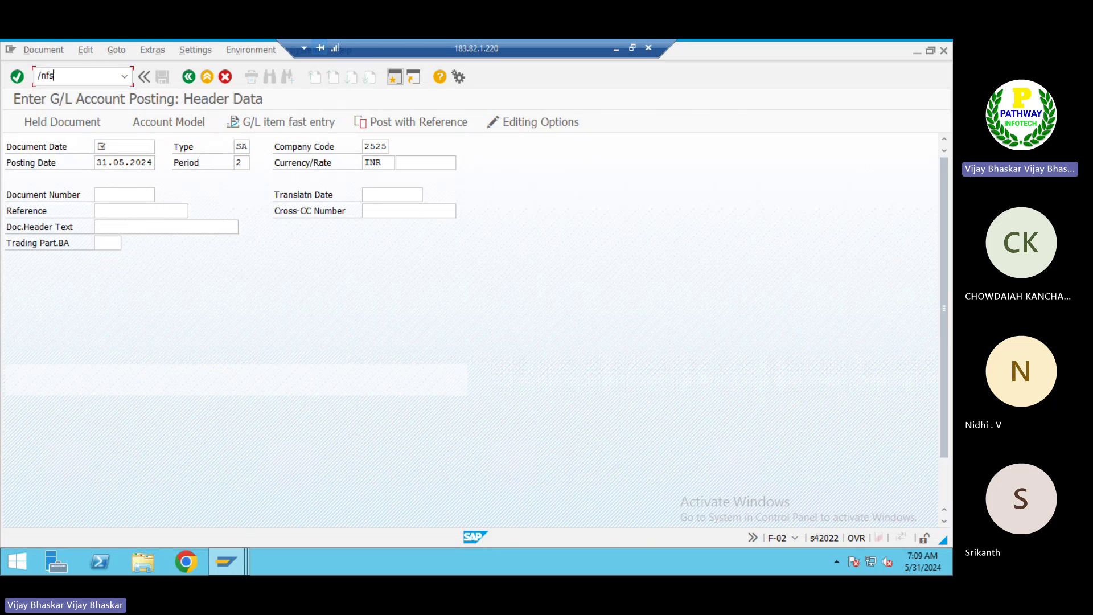
type("00")
key("Return")
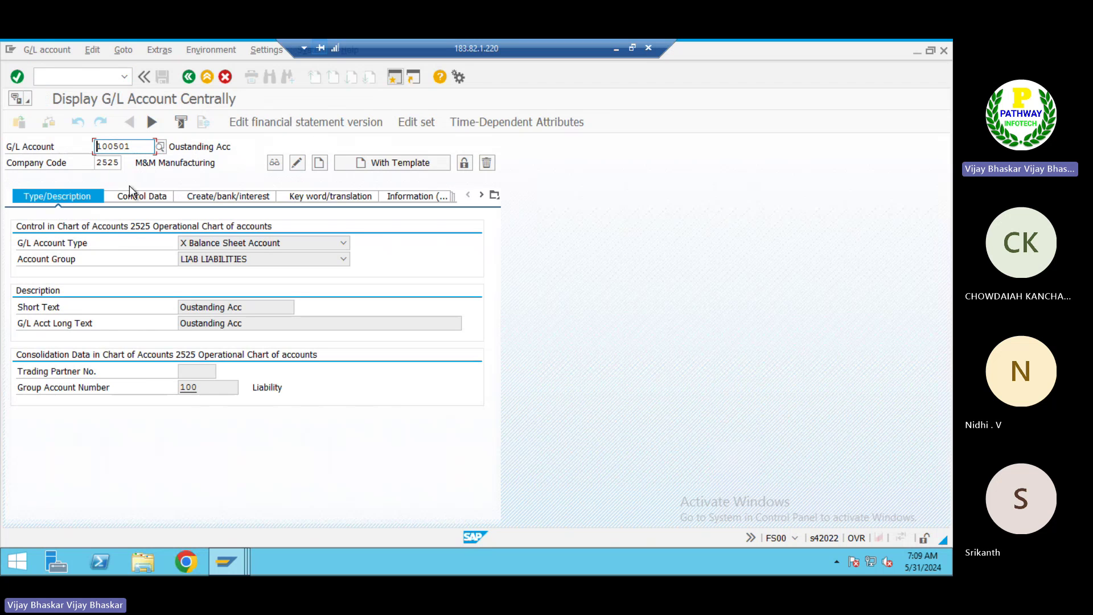
left_click(144, 197)
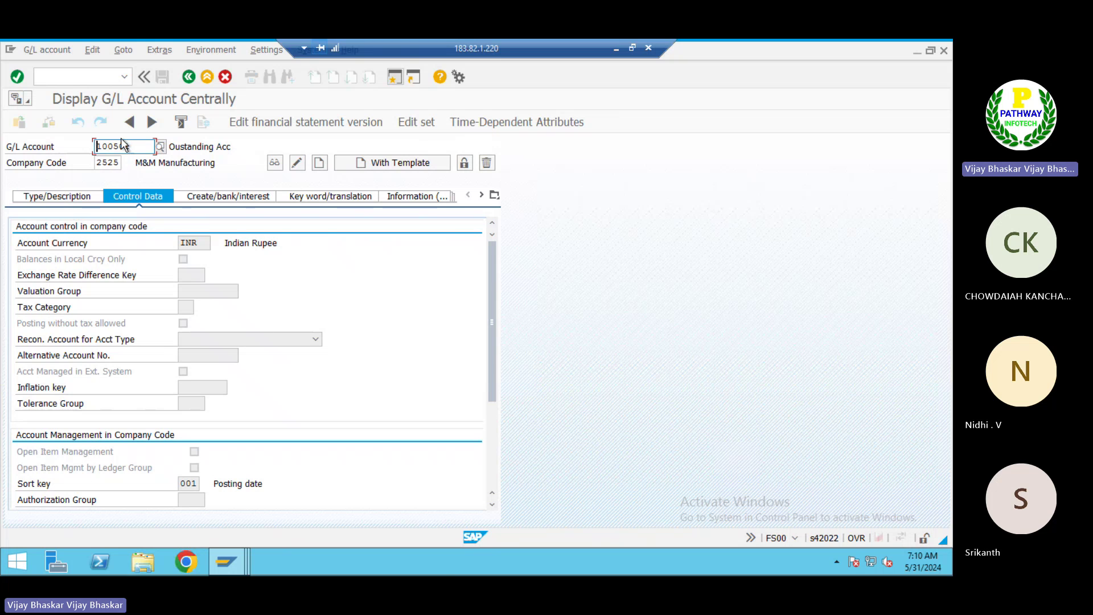
left_click(57, 198)
left_click(283, 249)
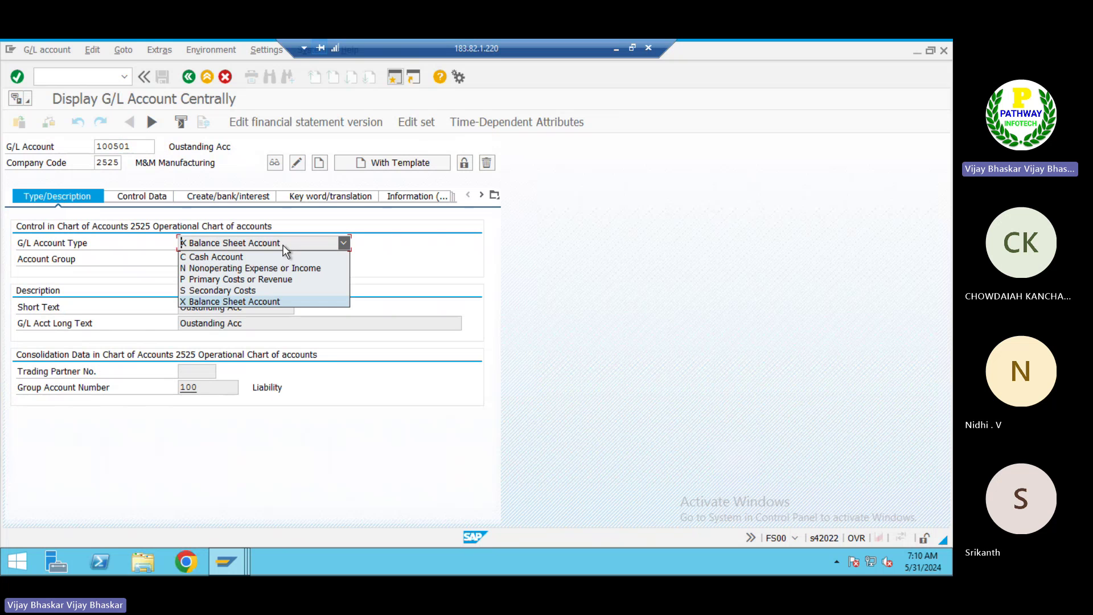
left_click(168, 199)
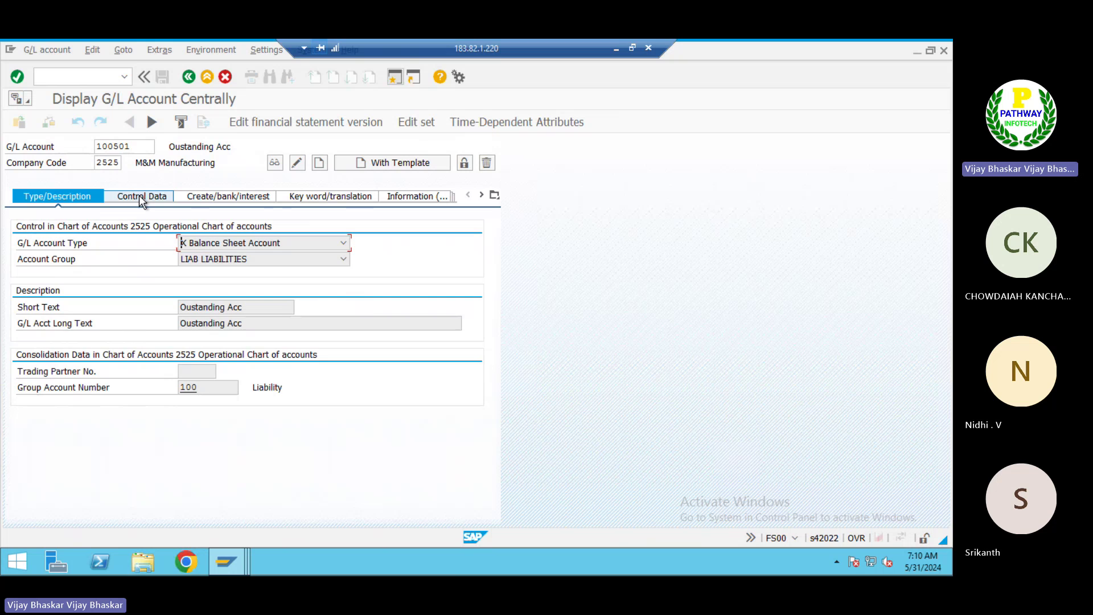
left_click(167, 199)
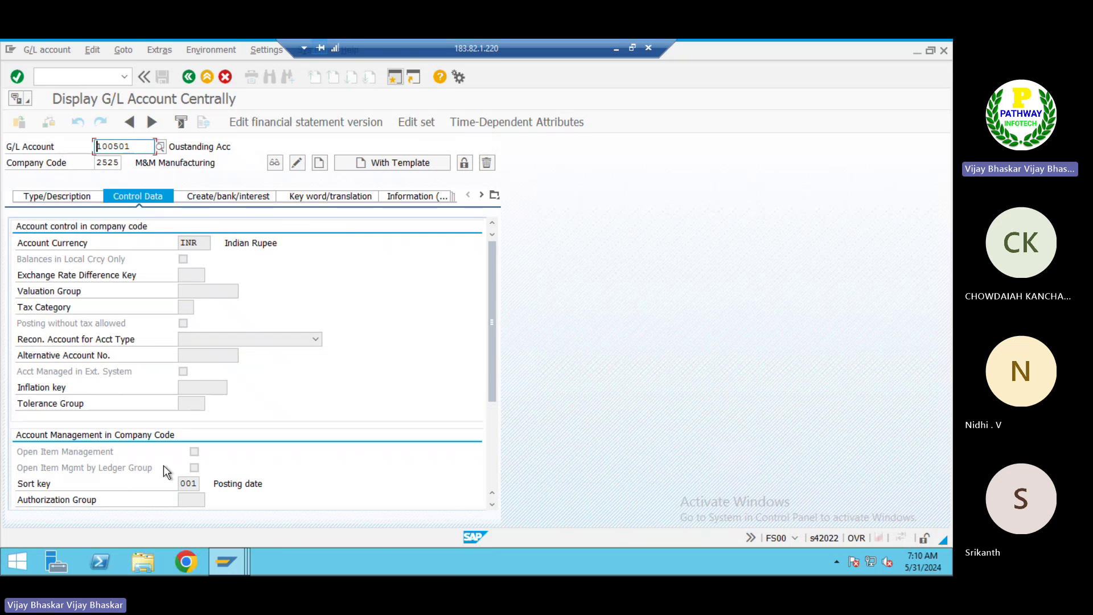
key("alt+Tab")
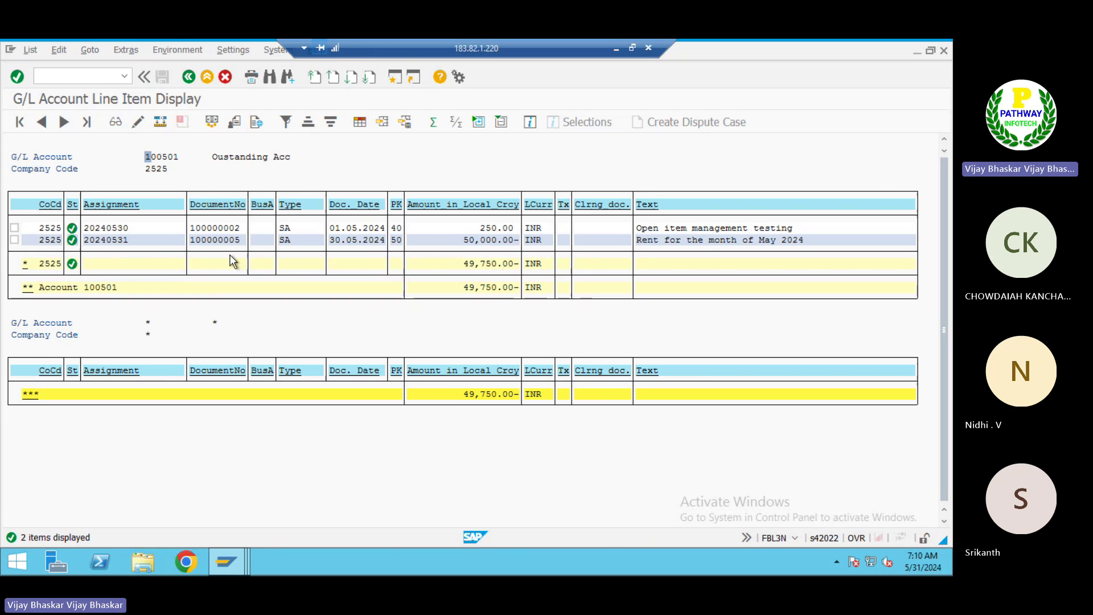
key("F2")
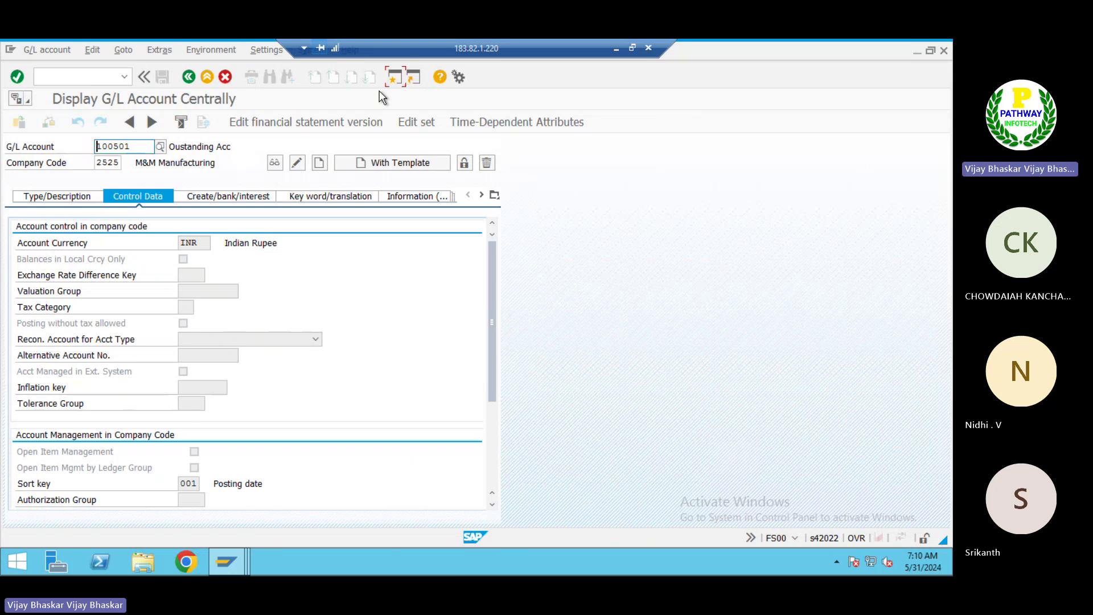
- Start an F-07 outgoing payment dated 30.05.2024 from bank account 200200 for 50000
key("alt+Tab")
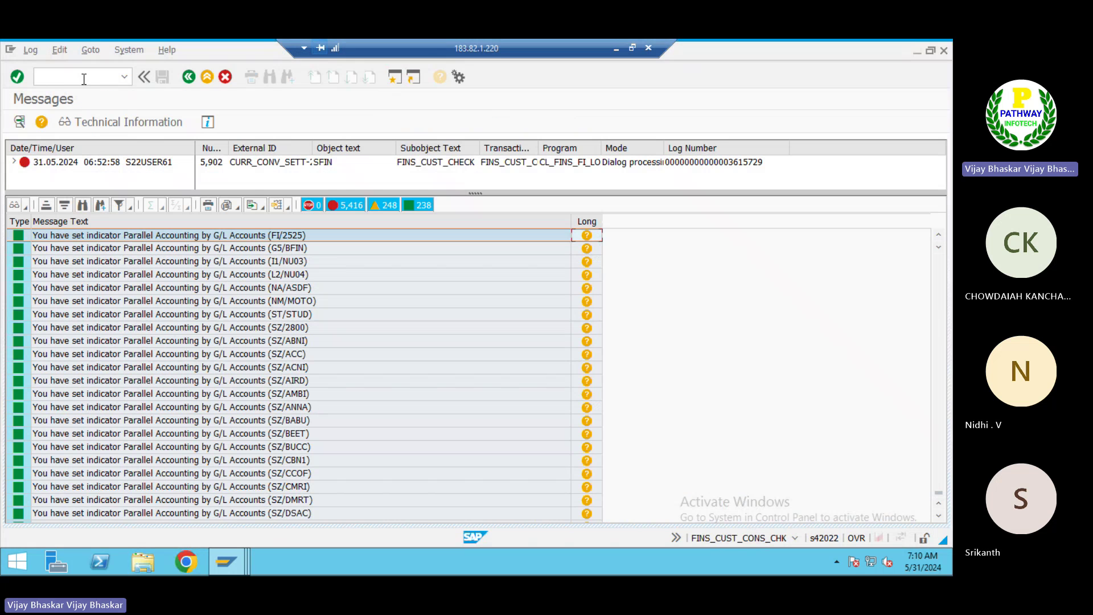
type("/nf-07")
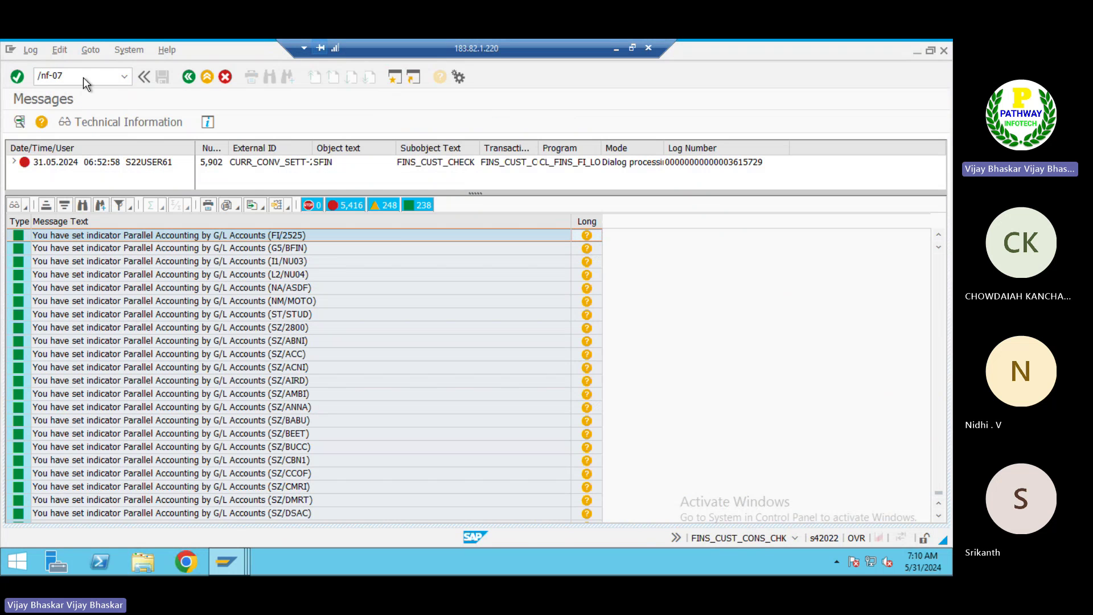
key("Return")
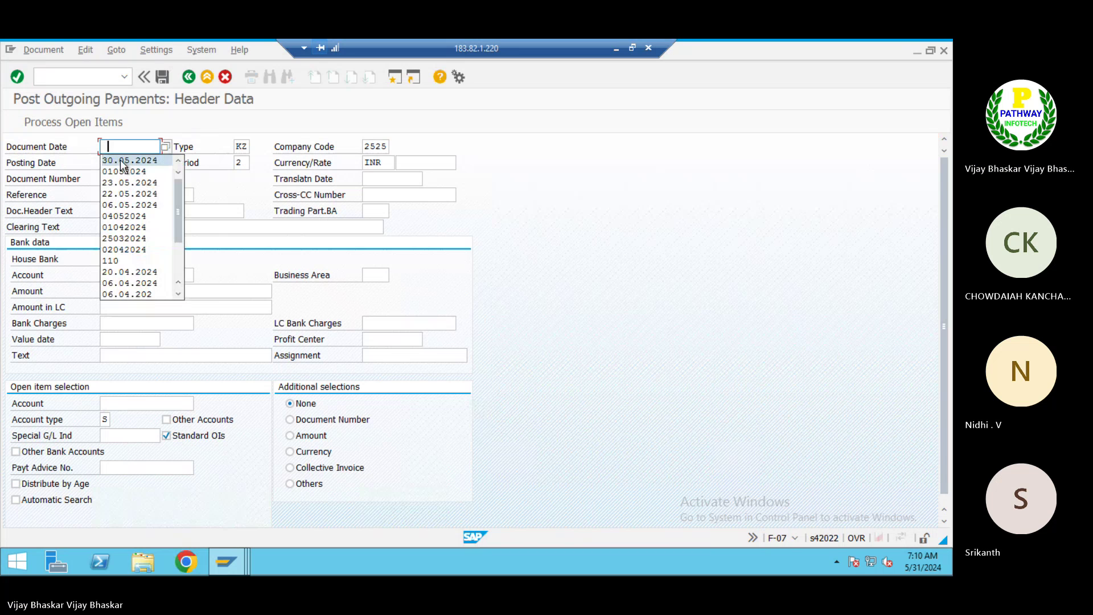
left_click(116, 159)
left_click(118, 275)
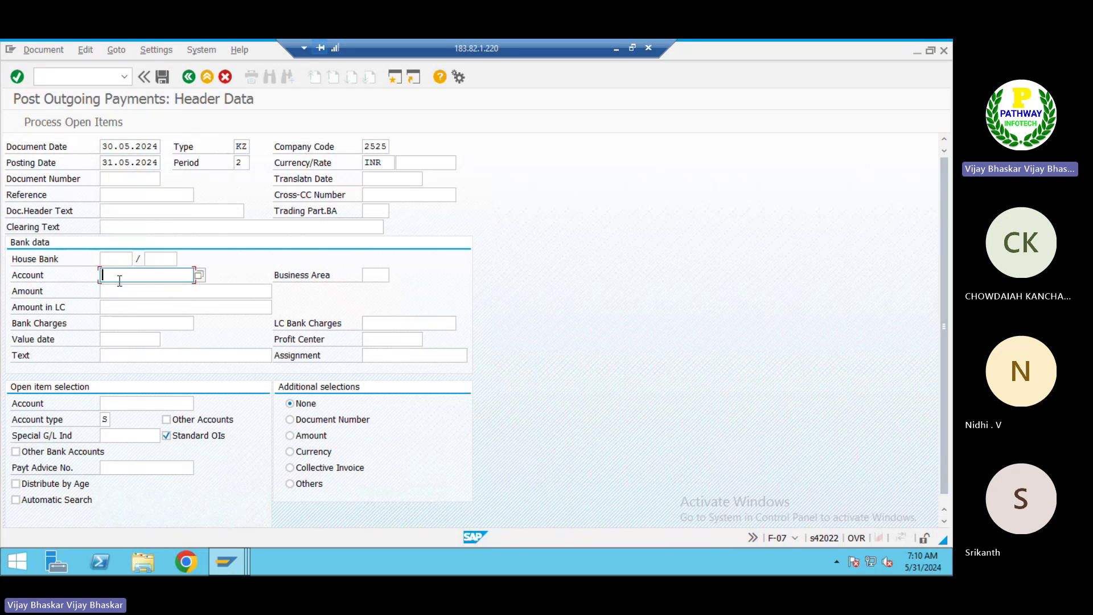
left_click(120, 288)
left_click(114, 292)
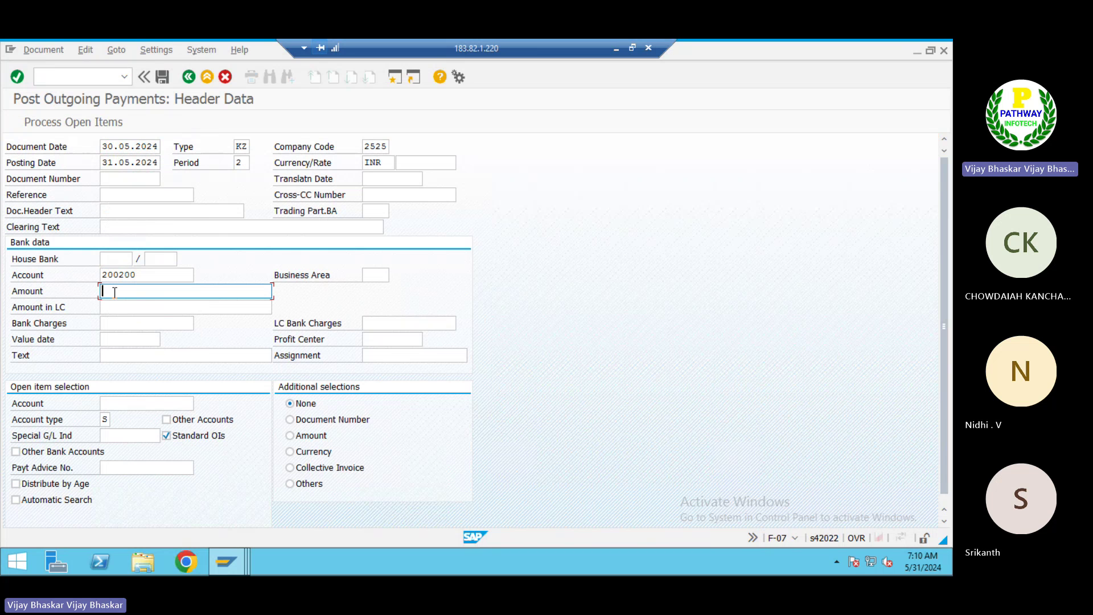
type("5000")
left_click(116, 304)
left_click(155, 404)
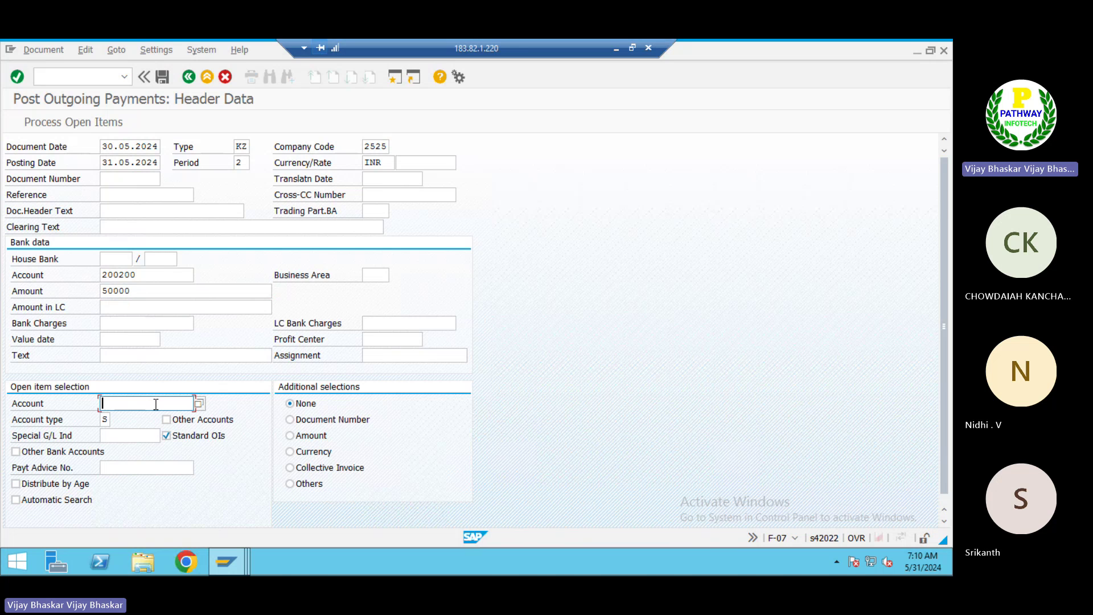
- Enter open item account 100501, which is rejected because it manages no open items
key("alt+Tab")
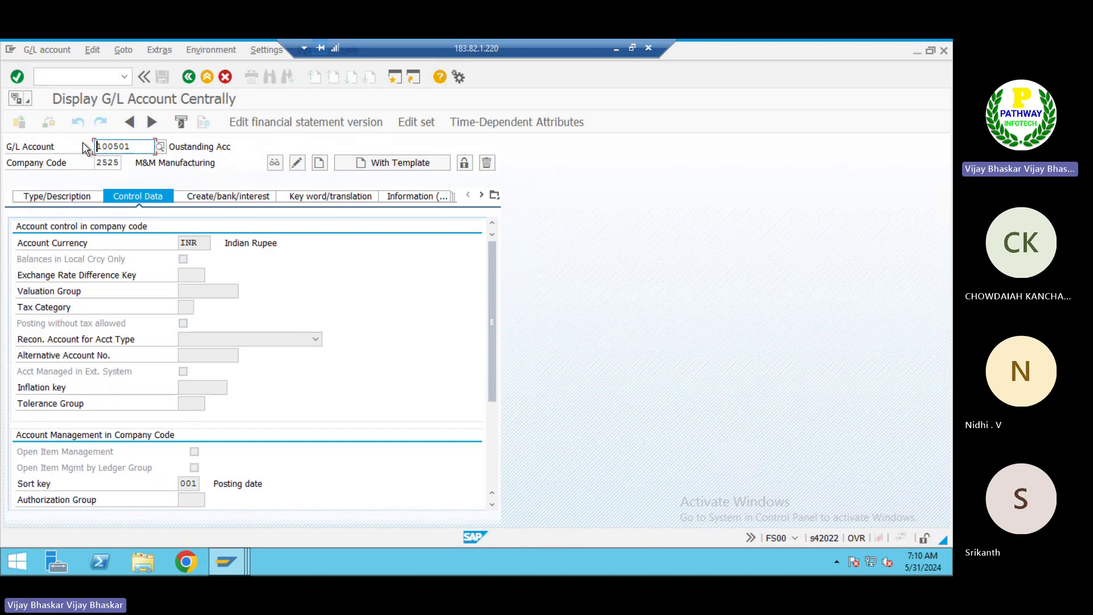
key("alt")
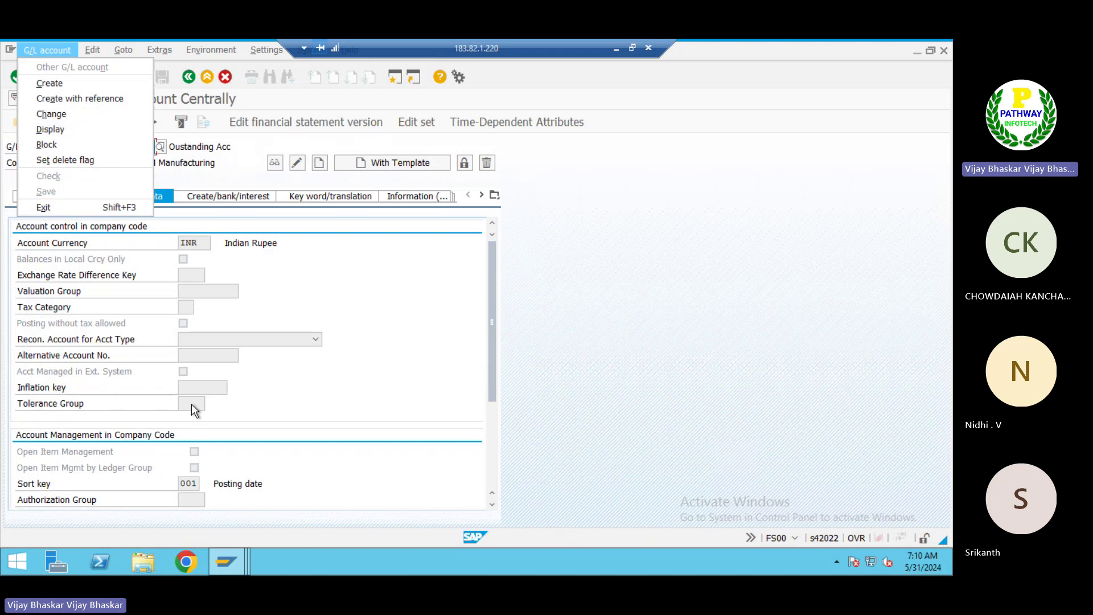
key("Escape")
key("alt+Tab")
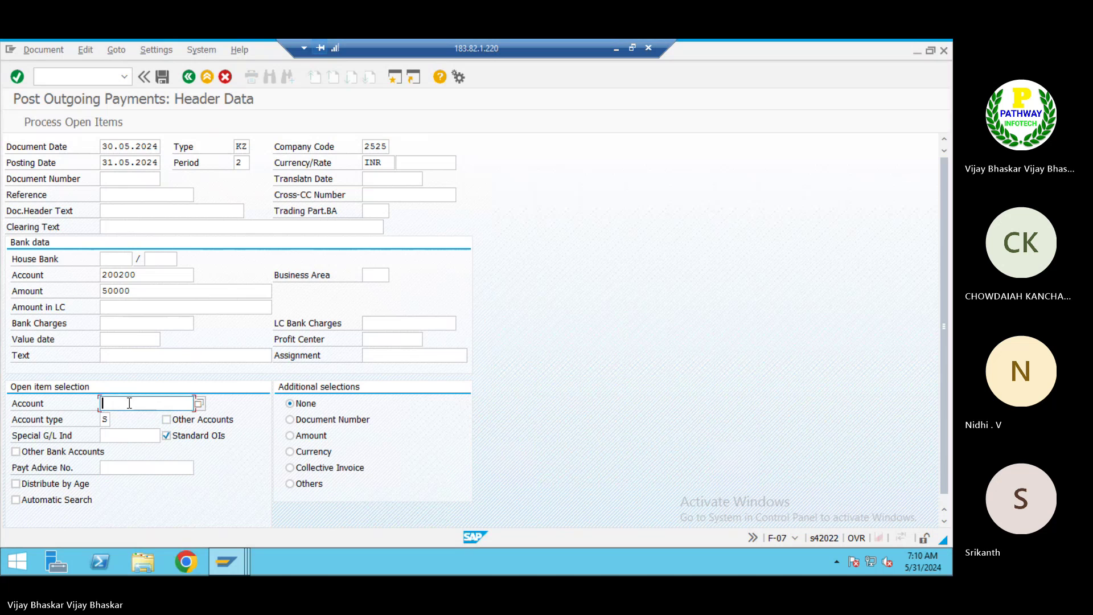
type("100501")
key("Return")
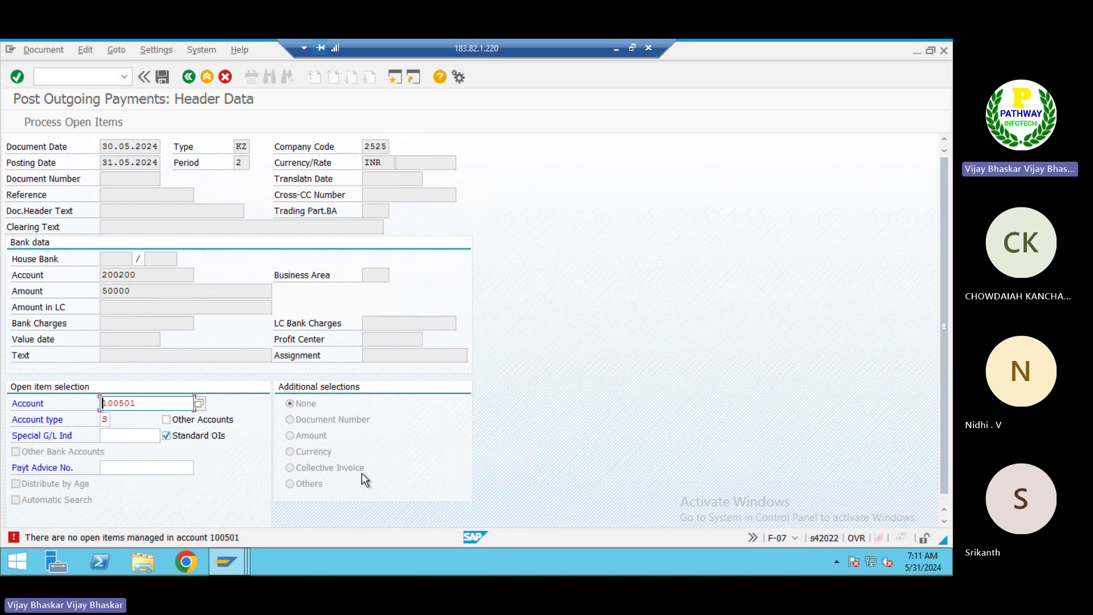
key("alt+Tab")
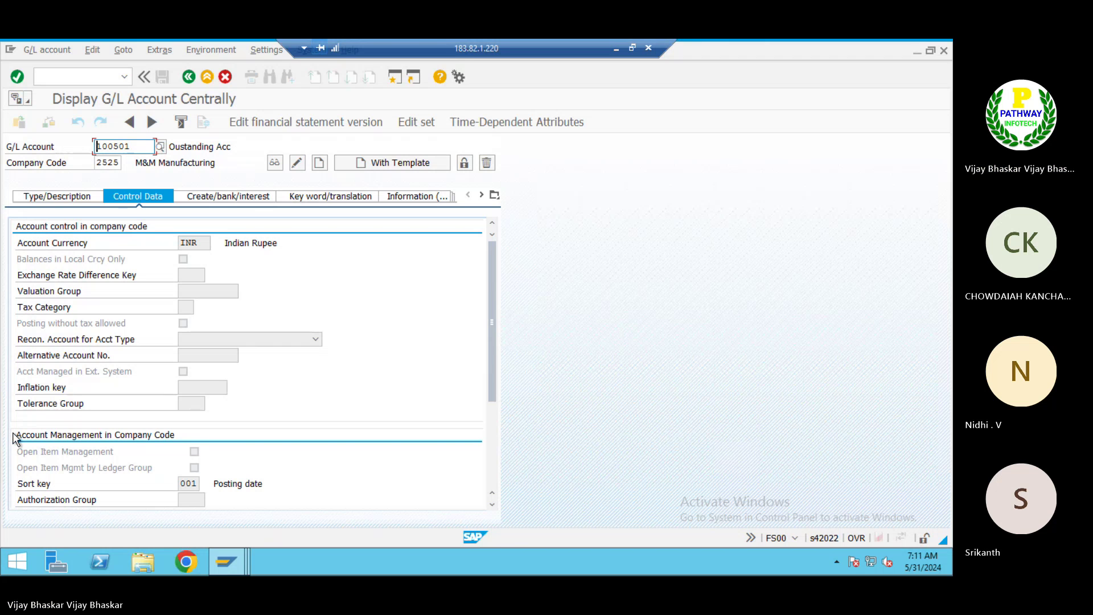
- Inspect the 50,000.00- rent line item in account 100501's line item list
key("alt+Tab")
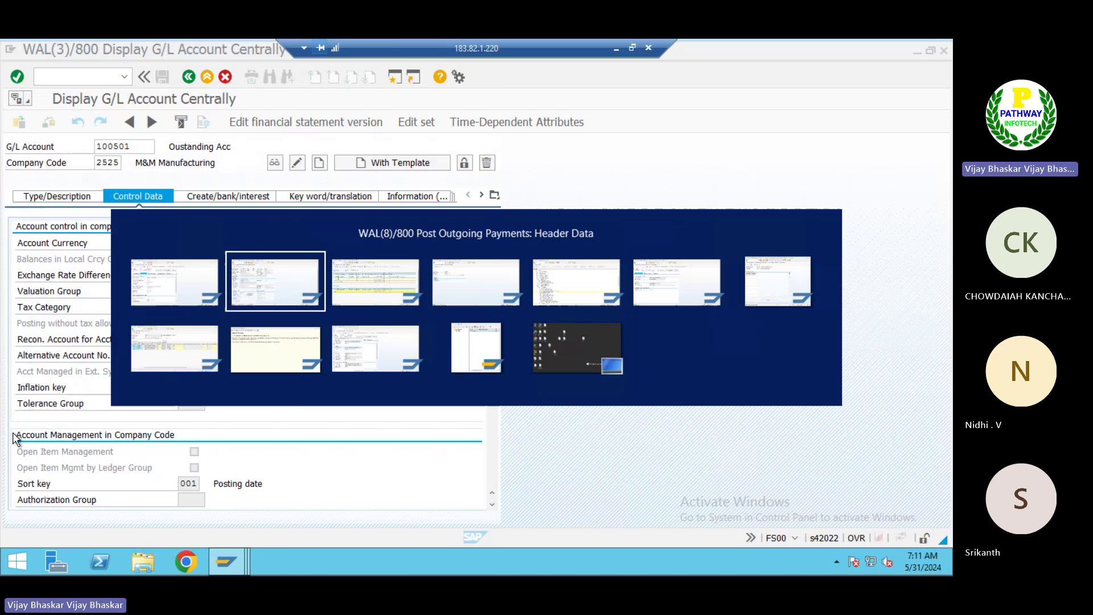
key("alt+Tab")
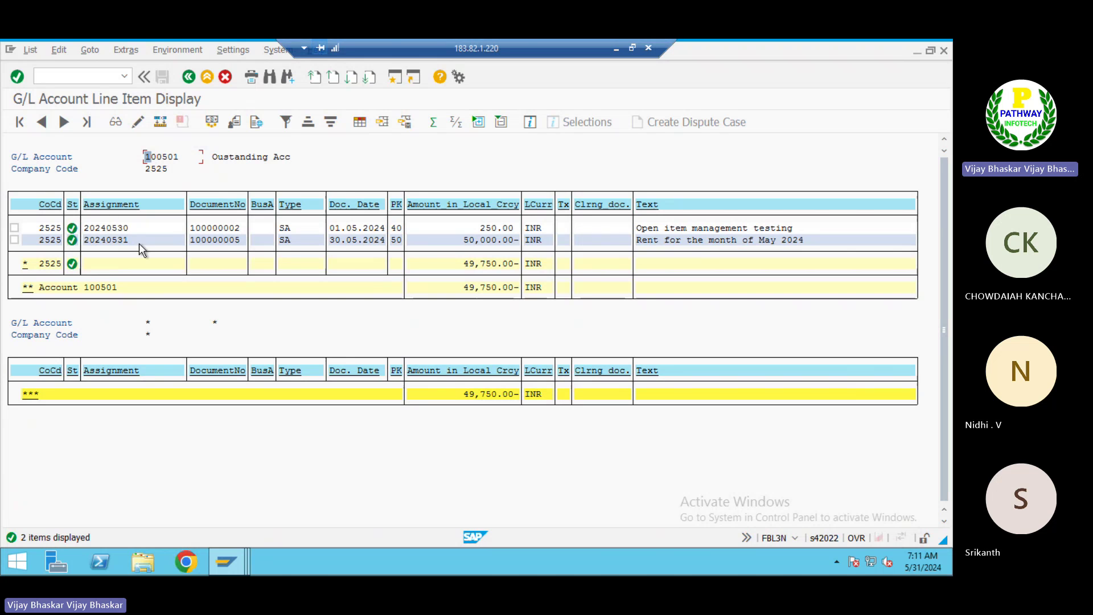
left_click(470, 239)
left_click_drag(485, 245, 518, 240)
left_click(501, 240)
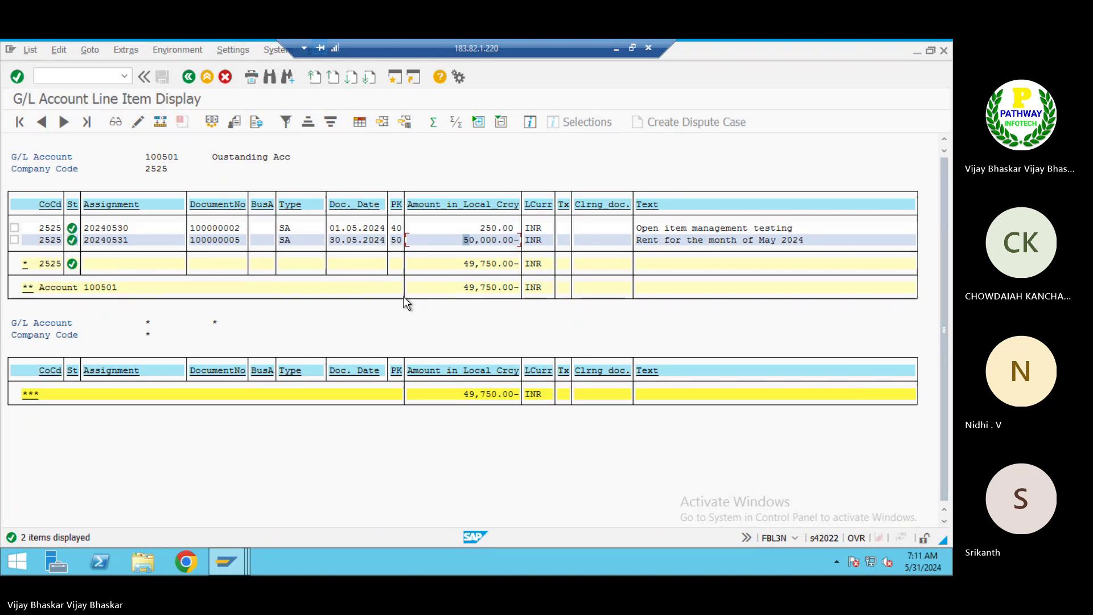
key("alt+Tab")
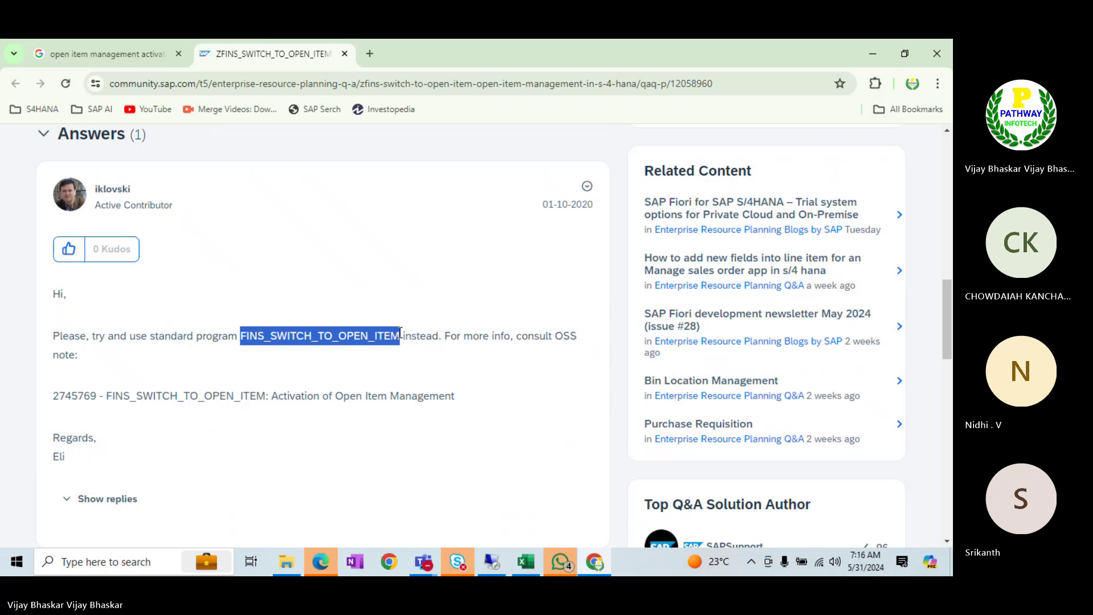
- Return to the remote SAP session
left_click(492, 561)
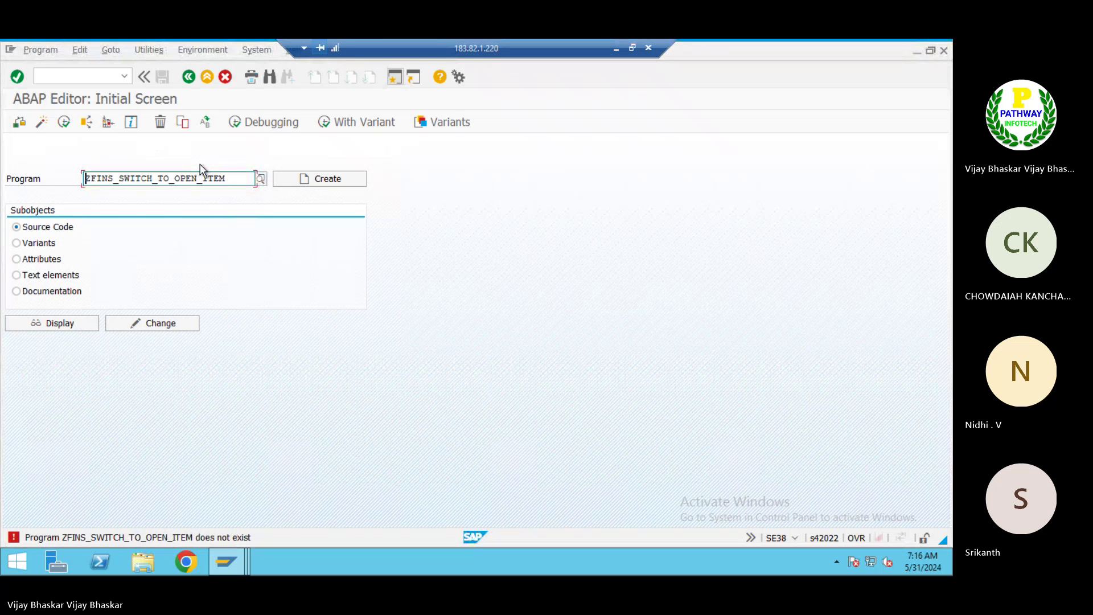
- Correct the program name to FINS_SWITCH_TO_OPEN_ITEM in SE38 and execute it
key("Delete")
key("End")
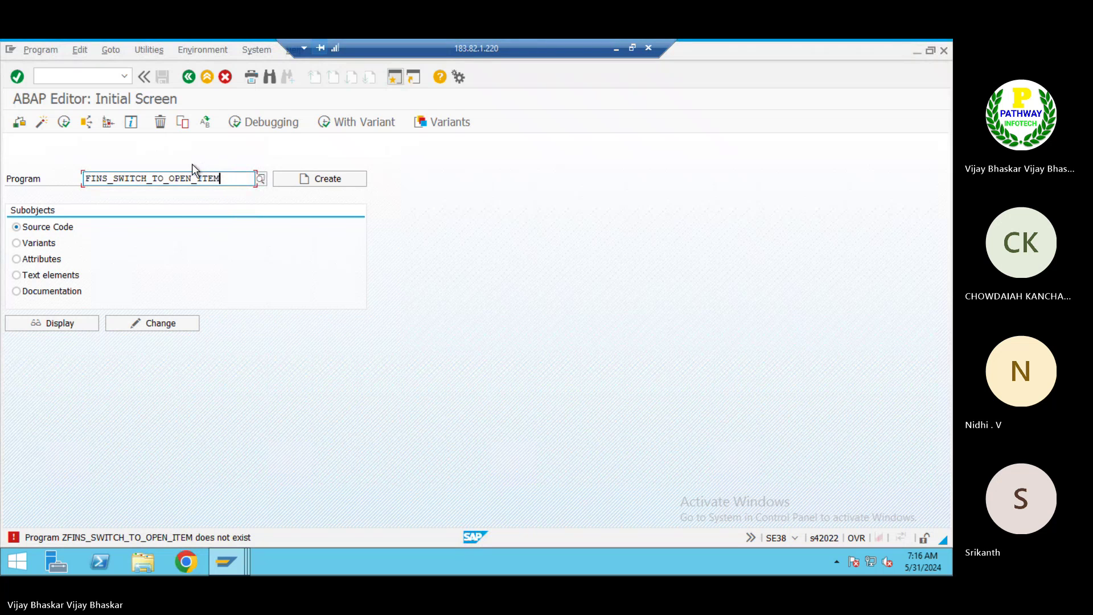
left_click(64, 123)
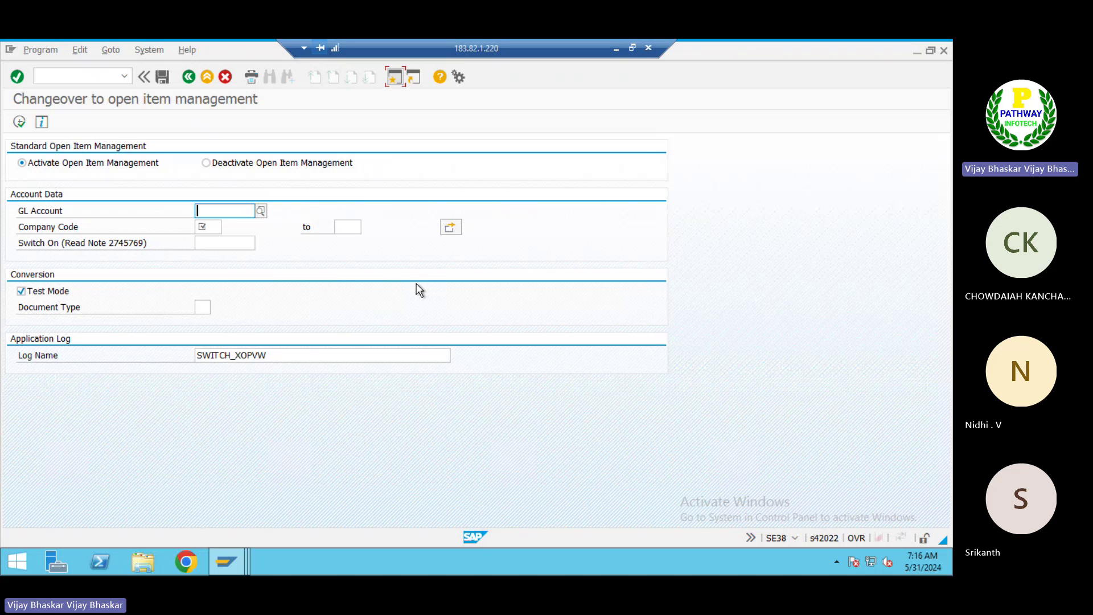
left_click(615, 49)
- Paste FINS_SWITCH_TO_OPEN_ITEM into cell A707 of the Excel class notes
left_click(526, 562)
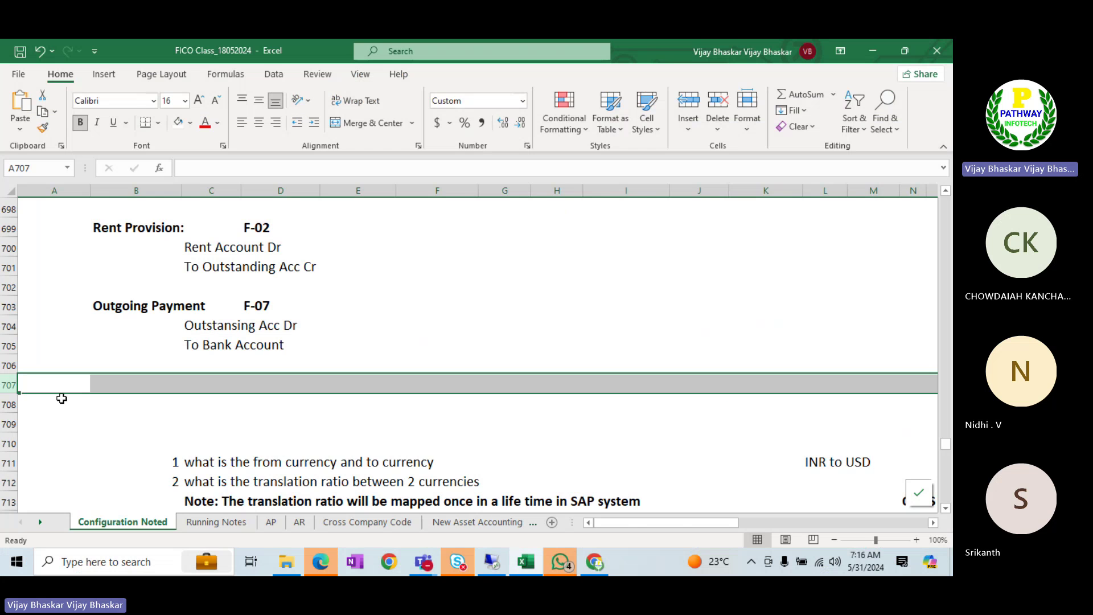
left_click(55, 386)
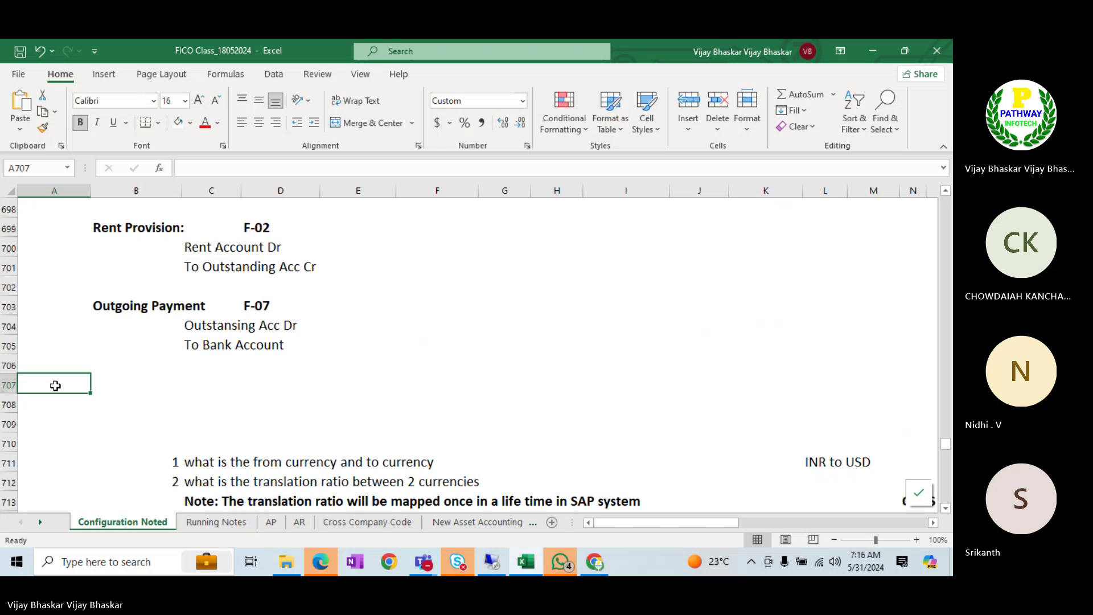
type("FAGL_SWITCH_TO_OPEN_ITEM")
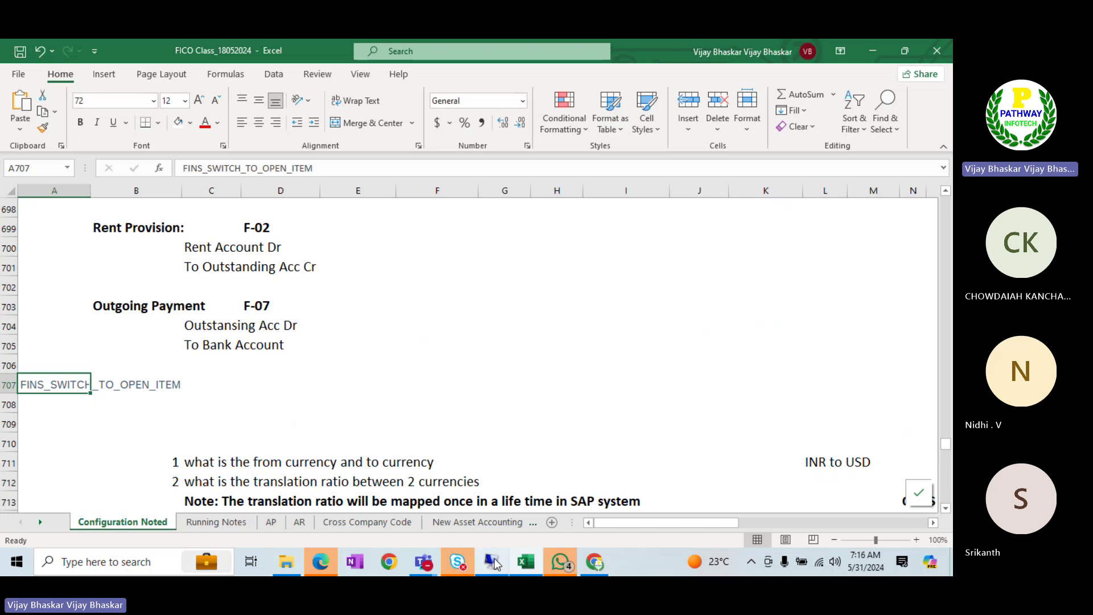
- Back in SAP, select account number 100501 in the FS00 master data
left_click(492, 562)
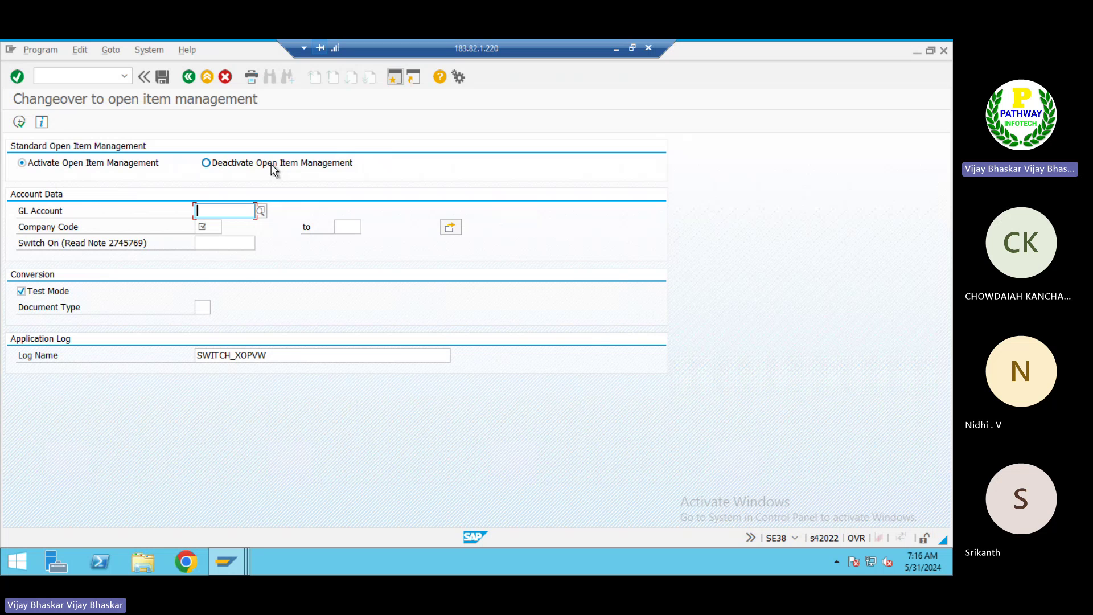
key("alt+Tab")
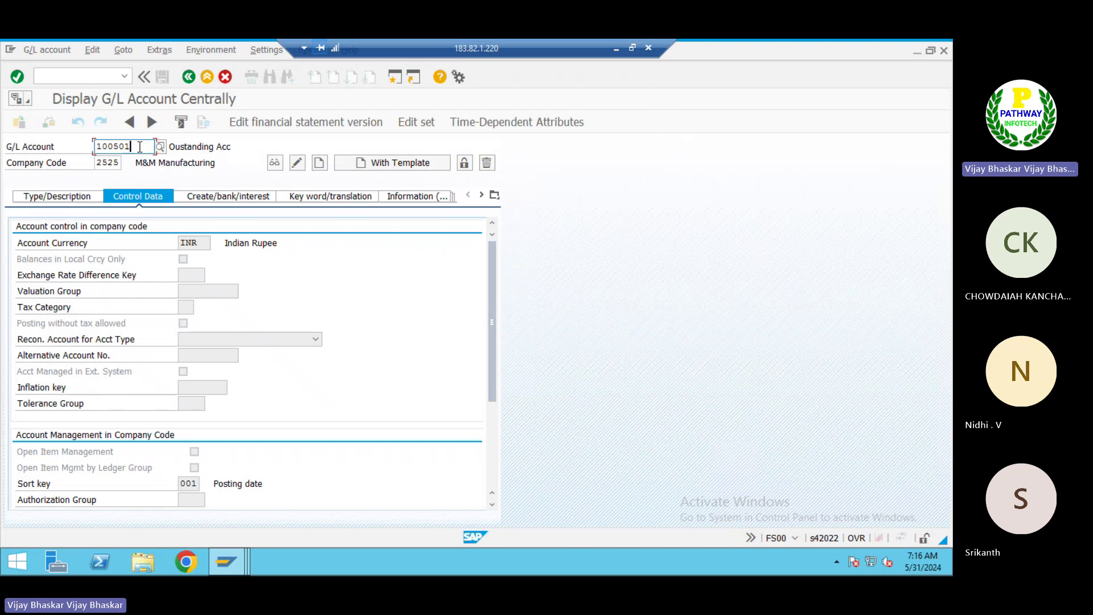
left_click_drag(131, 146, 96, 147)
key("ctrl+c")
- Enter account 100501 and company code 2525, keep Test Mode on, and execute the test run
key("alt+Tab")
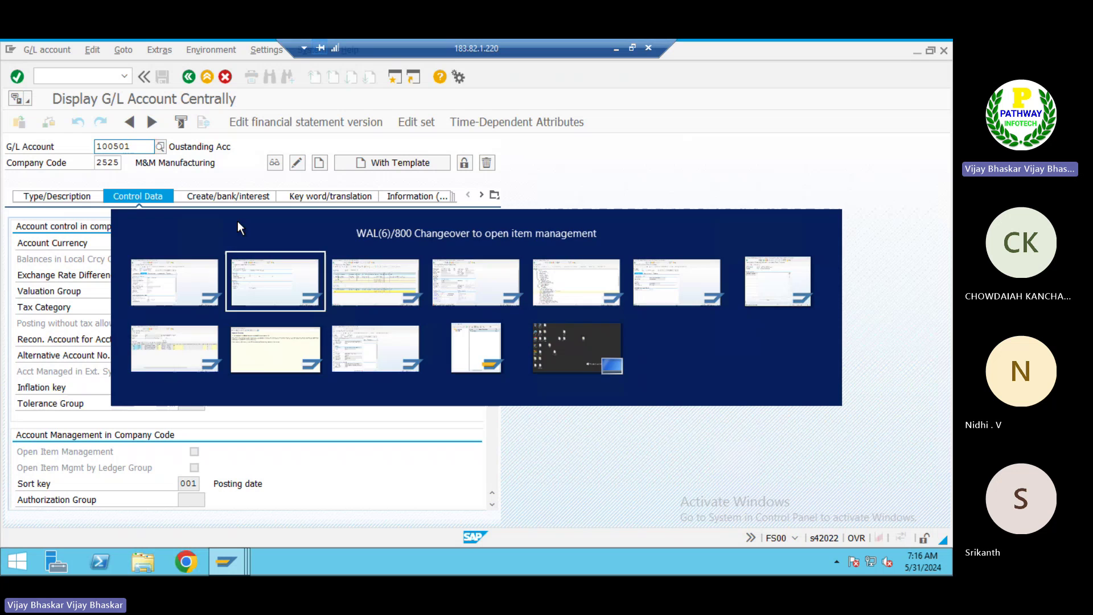
key("ctrl+v")
left_click(208, 227)
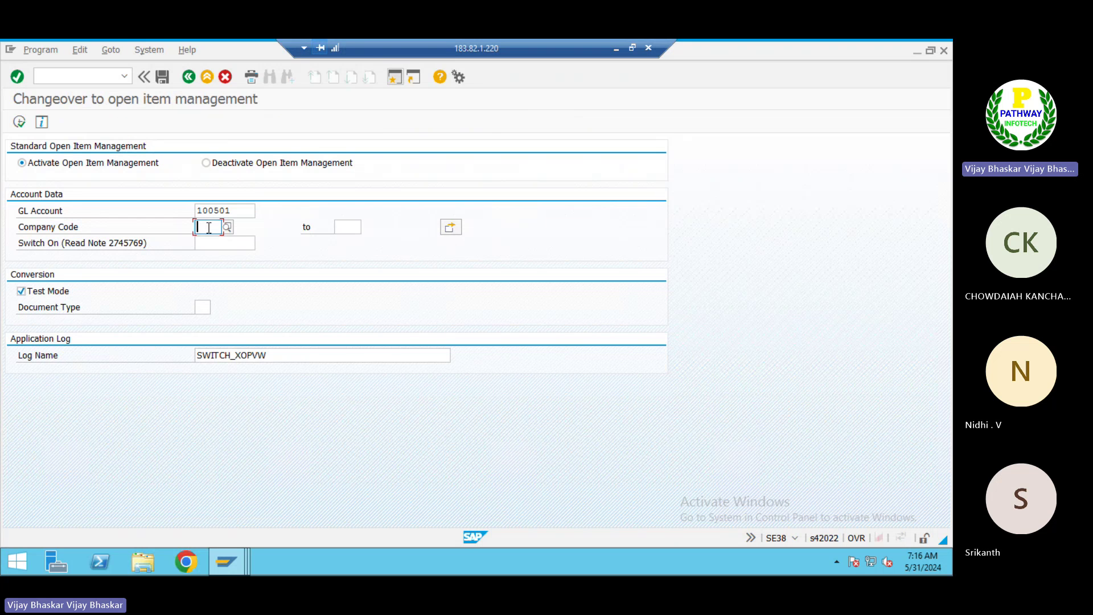
type("2525")
key("Tab")
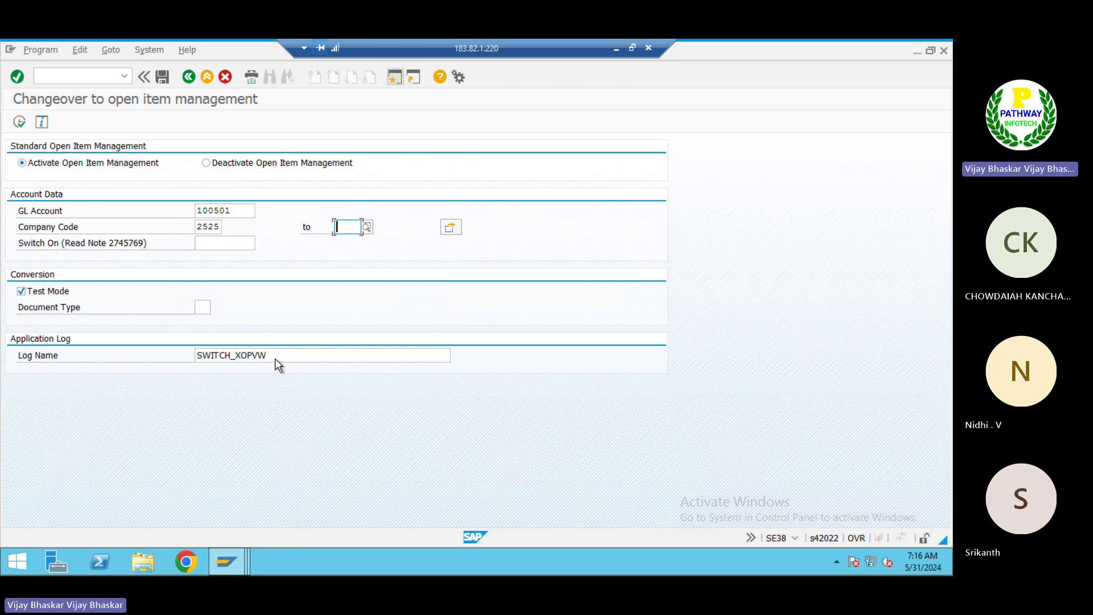
key("alt+Tab")
key("alt+Tab")
left_click(16, 123)
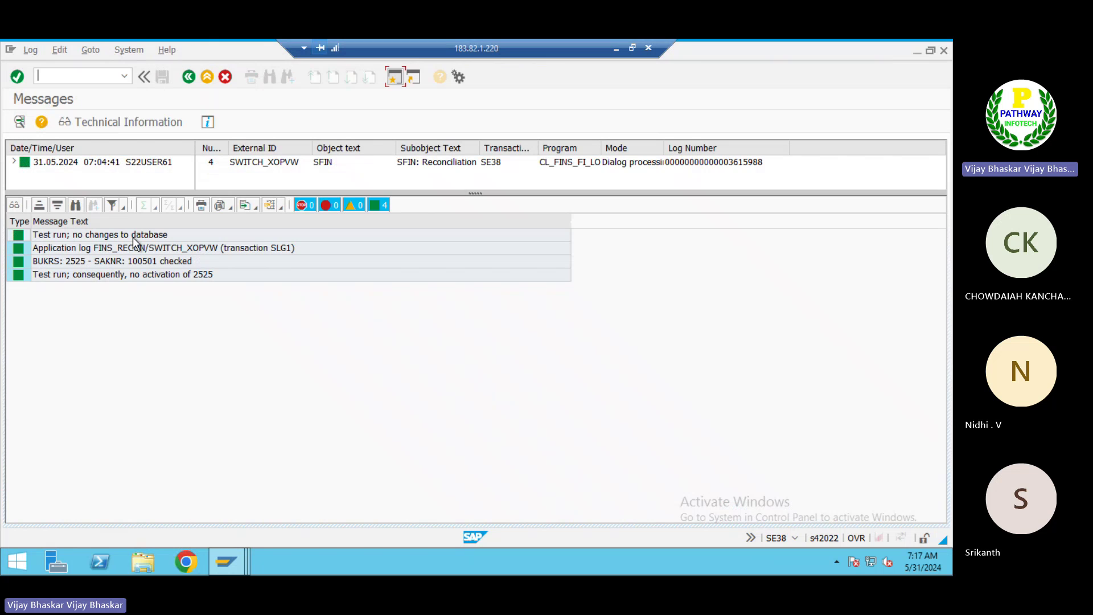
- Review the test-run messages: no database changes, account 100501 checked, no activation in 2525
left_click(132, 236)
left_click(85, 251)
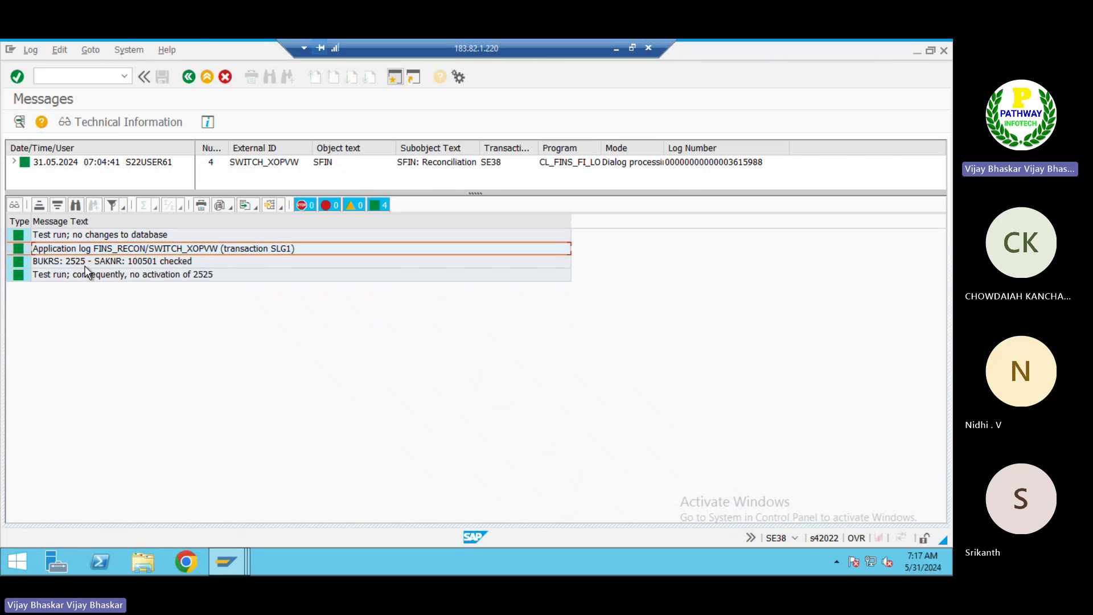
left_click(86, 266)
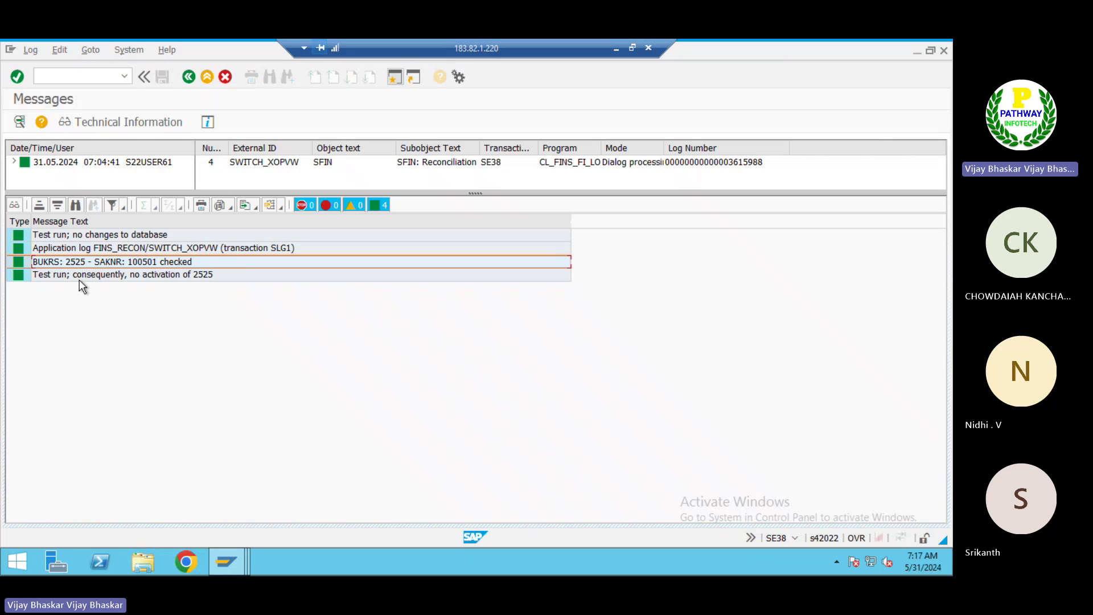
left_click(80, 278)
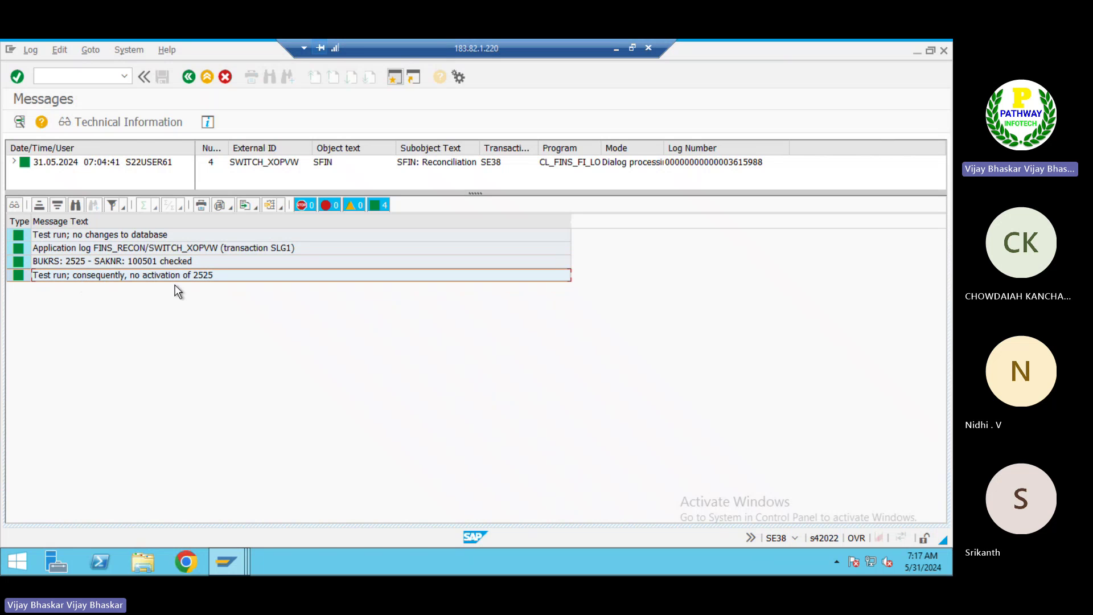
left_click(188, 76)
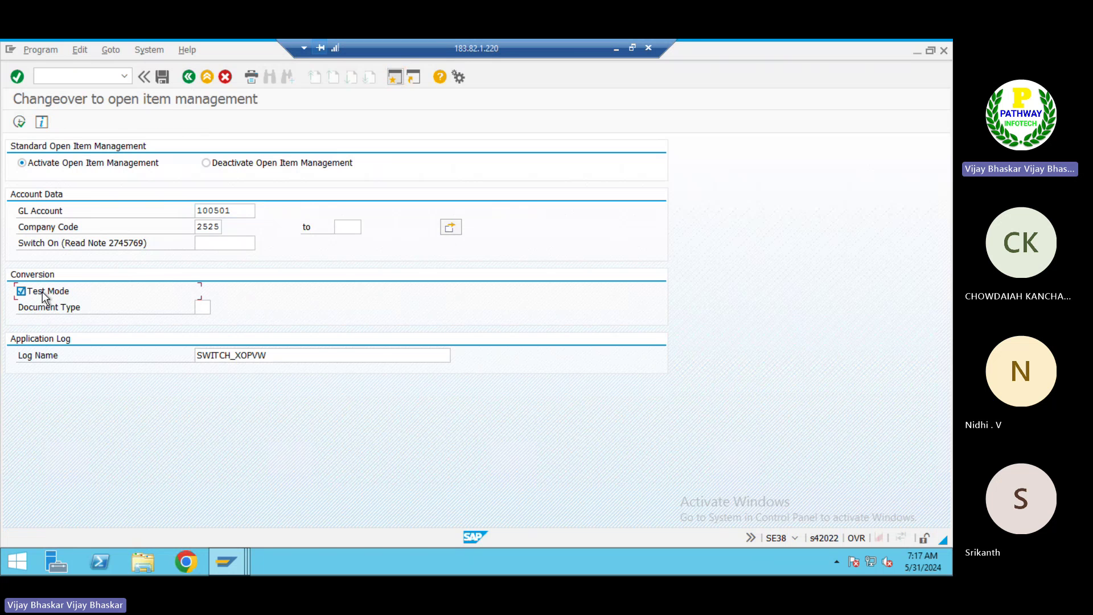
- Untick Test Mode and choose background execution with output device lp01
left_click(19, 121)
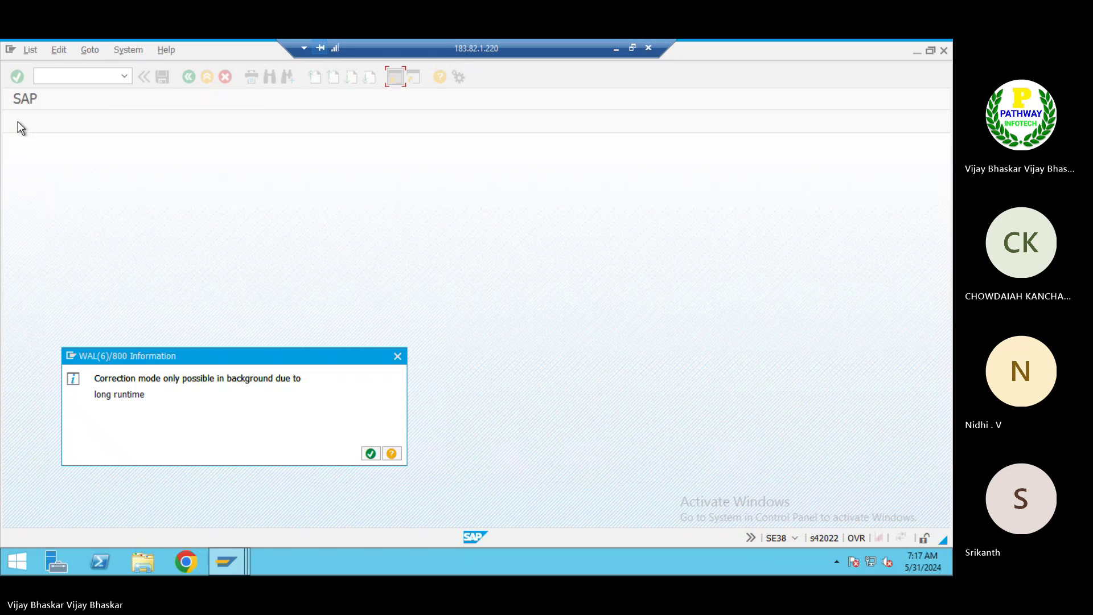
left_click(371, 455)
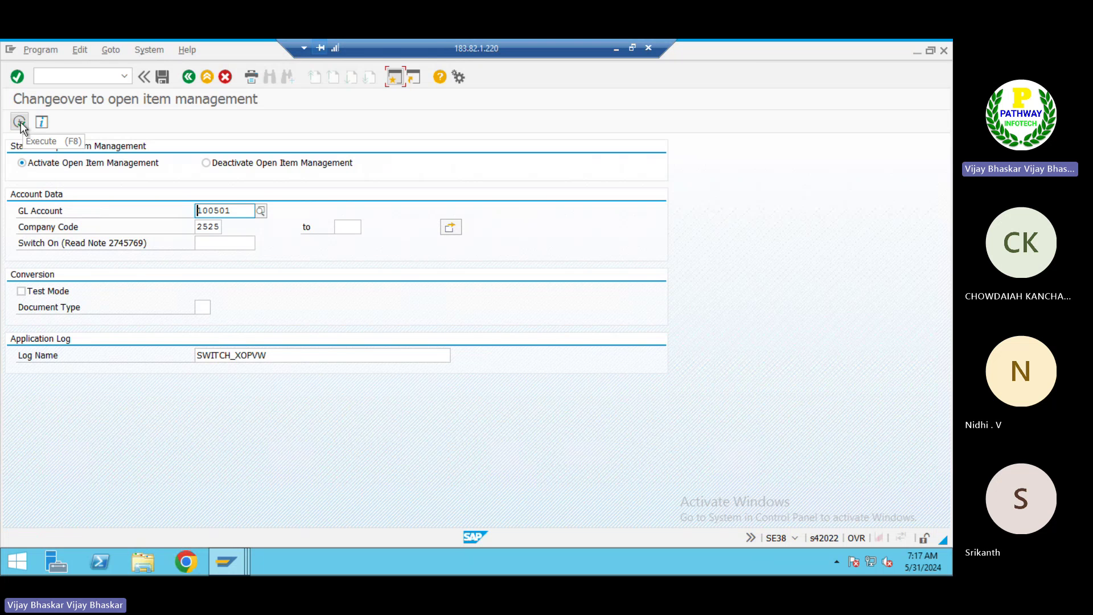
left_click(37, 51)
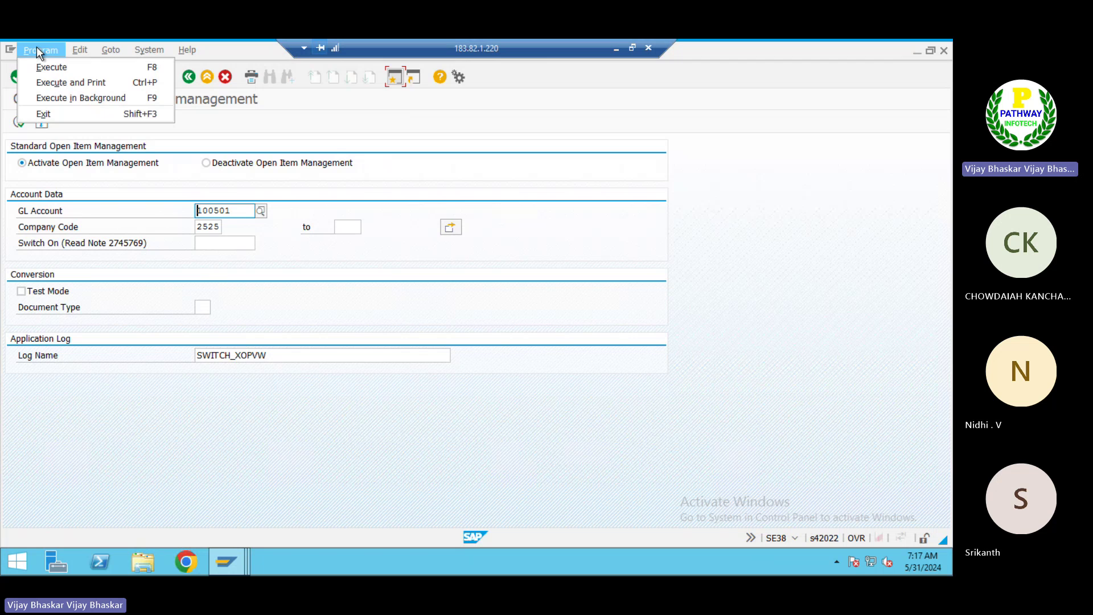
left_click(51, 98)
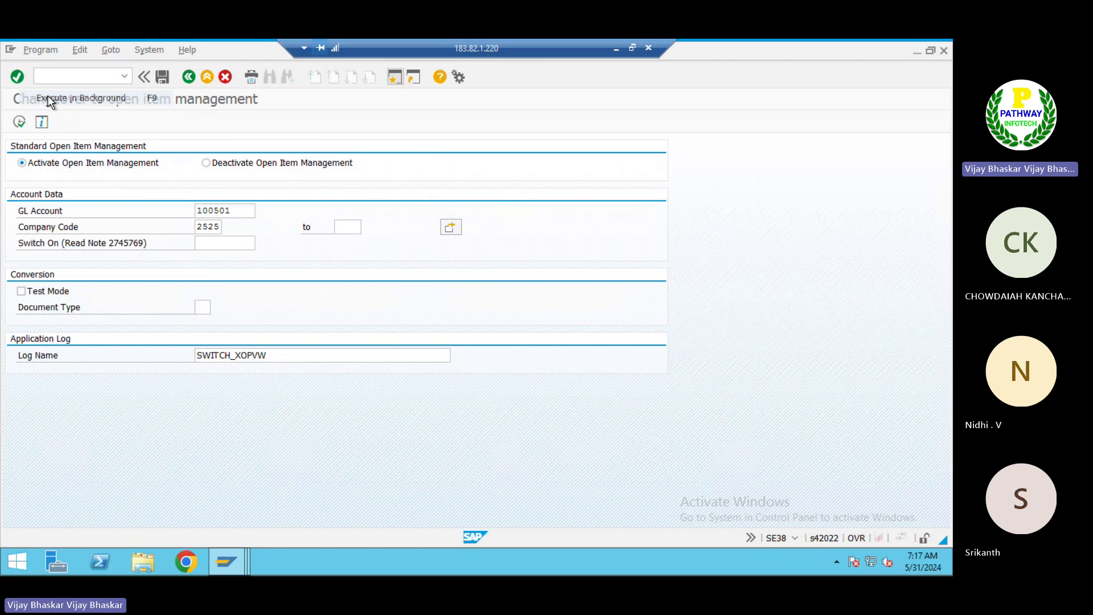
left_click(169, 183)
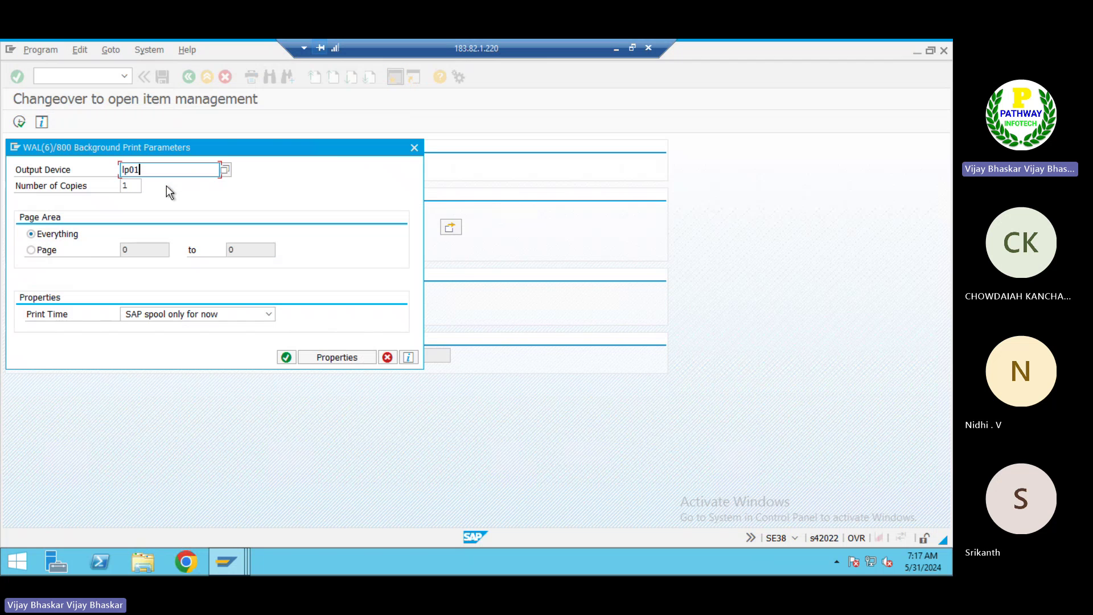
left_click(286, 357)
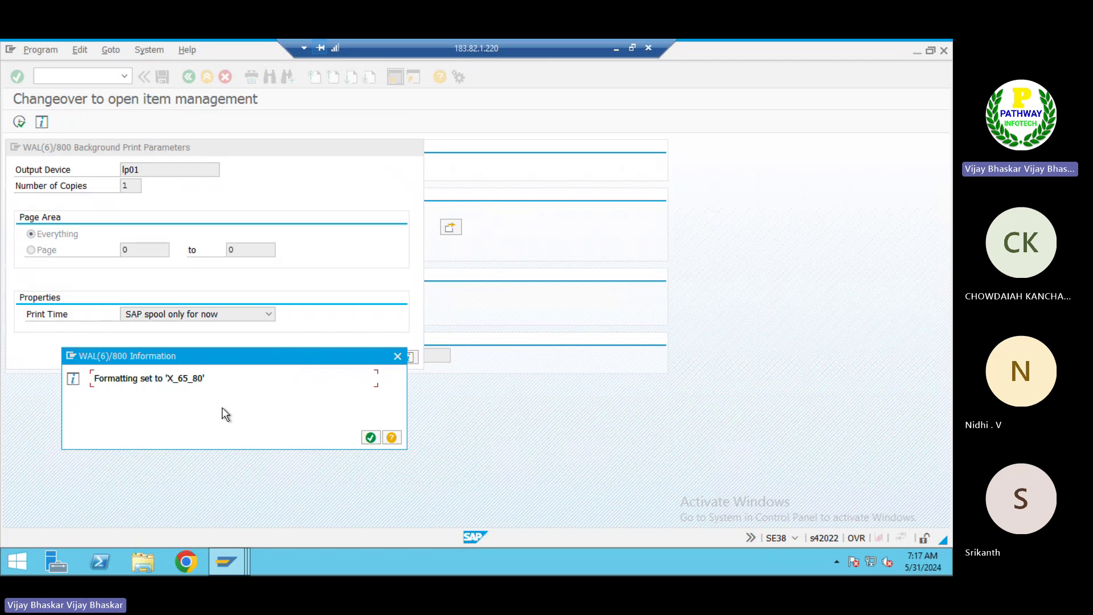
left_click(370, 438)
- Schedule the job to start immediately, save it, and open a new session
left_click(52, 186)
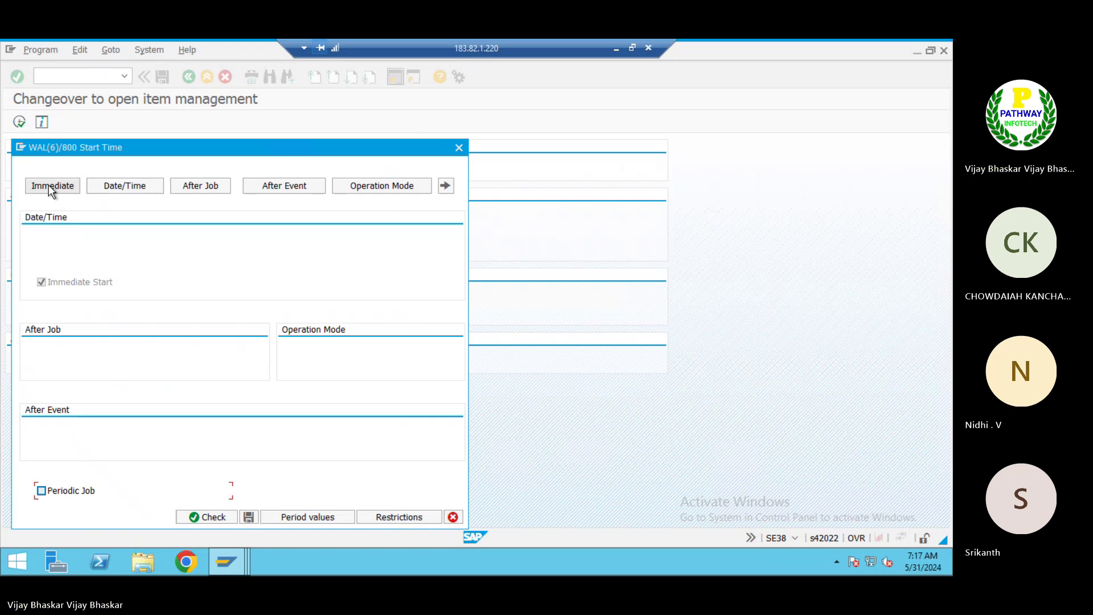
left_click(216, 516)
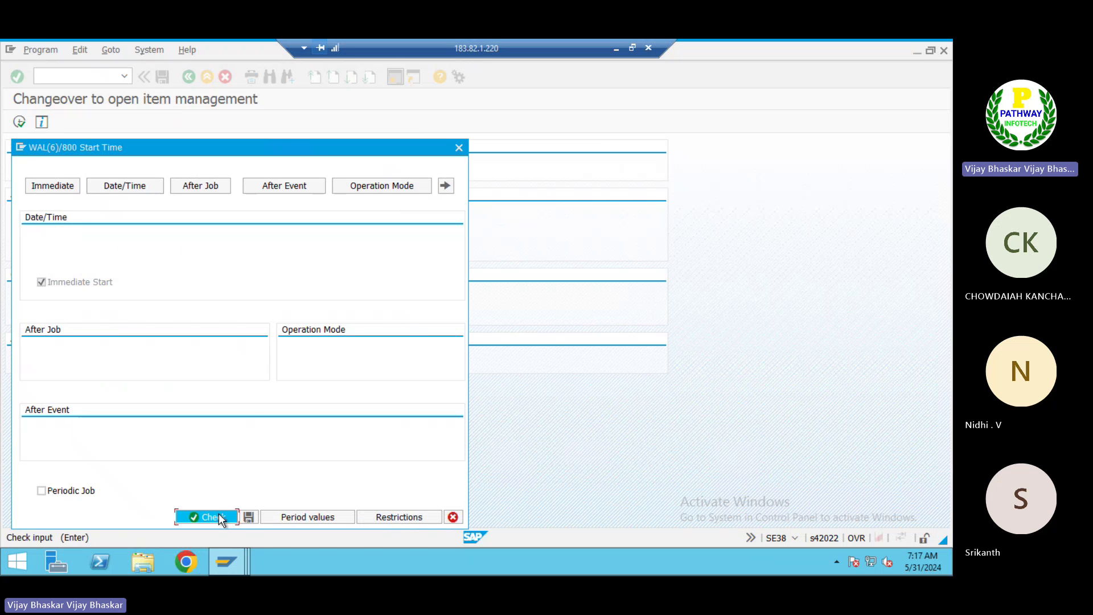
left_click(248, 515)
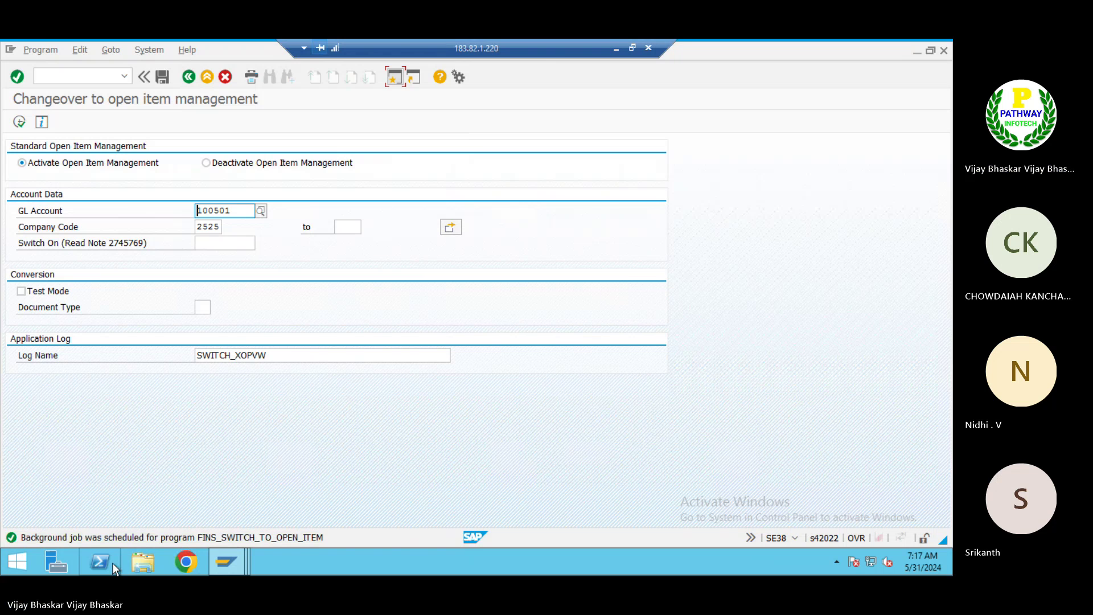
left_click(395, 77)
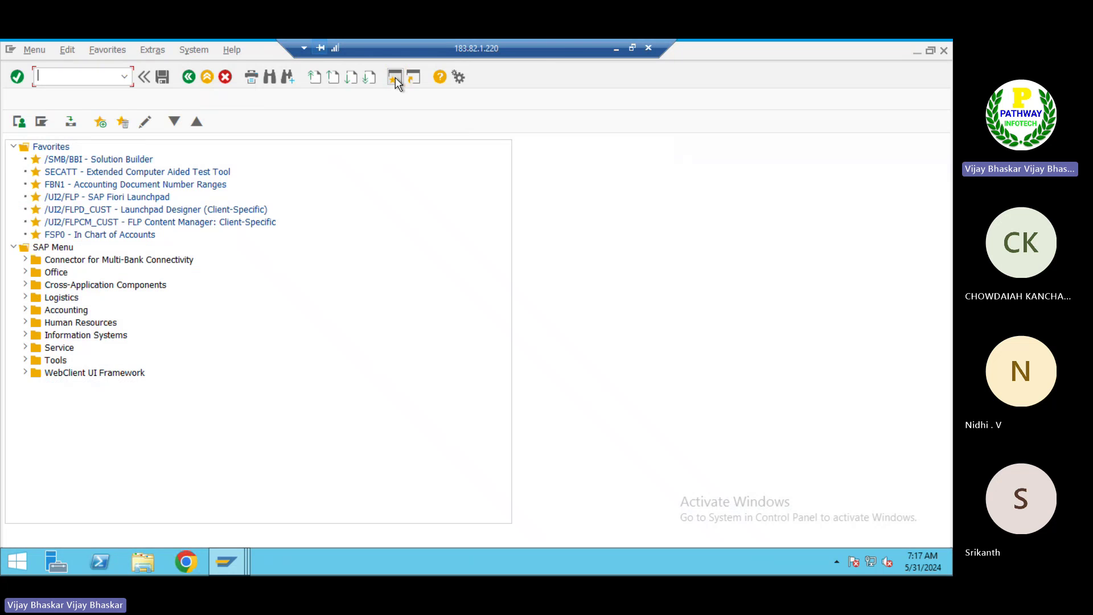
- In SM37, display spool request 27709 of the FINS_SWITCH_TO_OPEN_ITEM job
type("sm37")
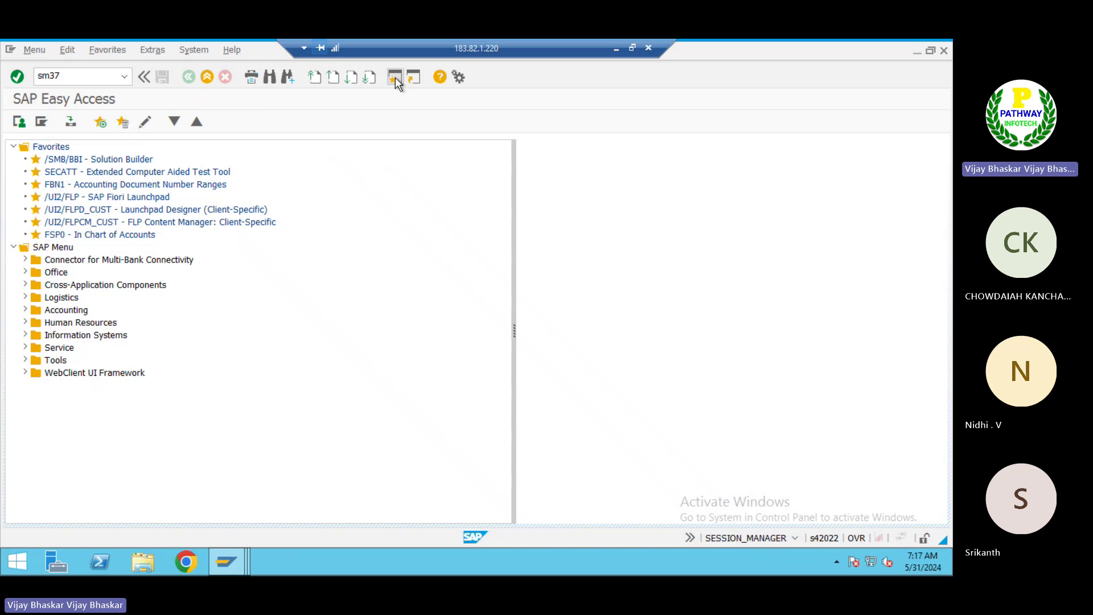
key("Return")
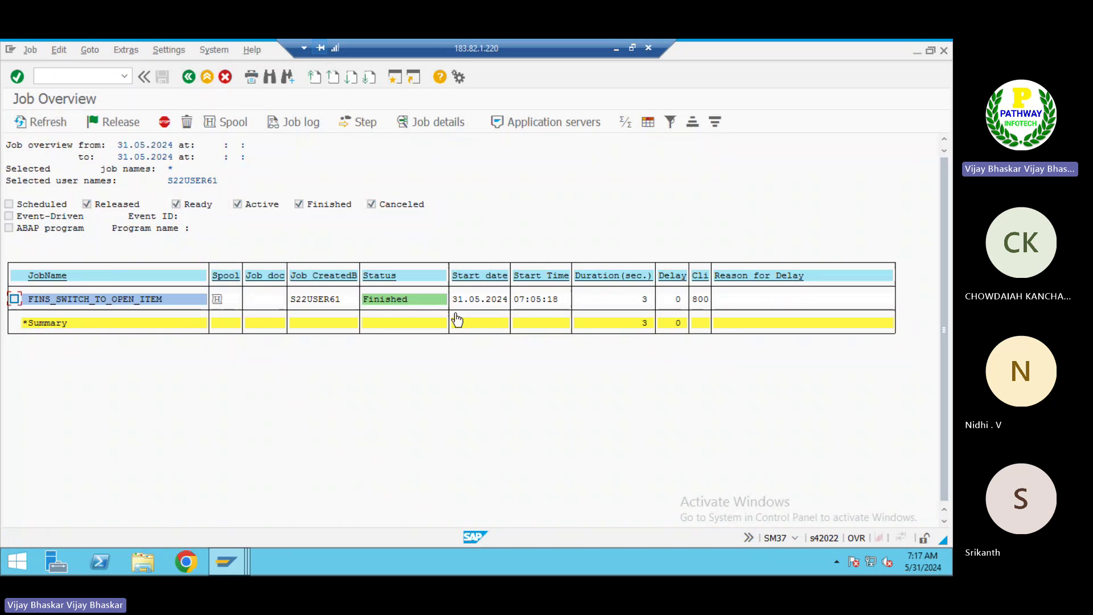
left_click(16, 299)
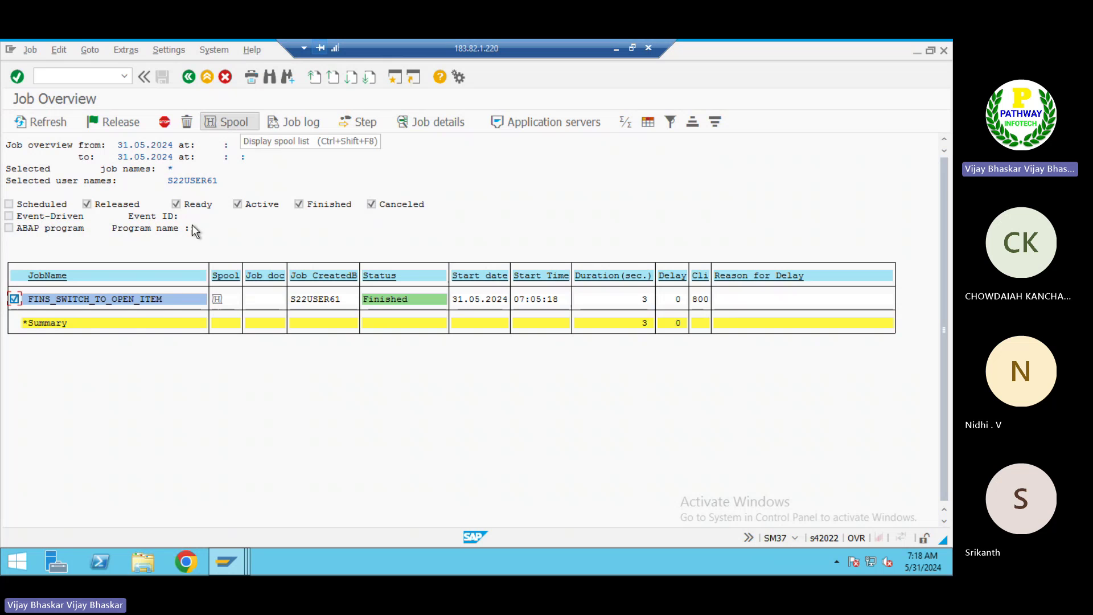
left_click(227, 122)
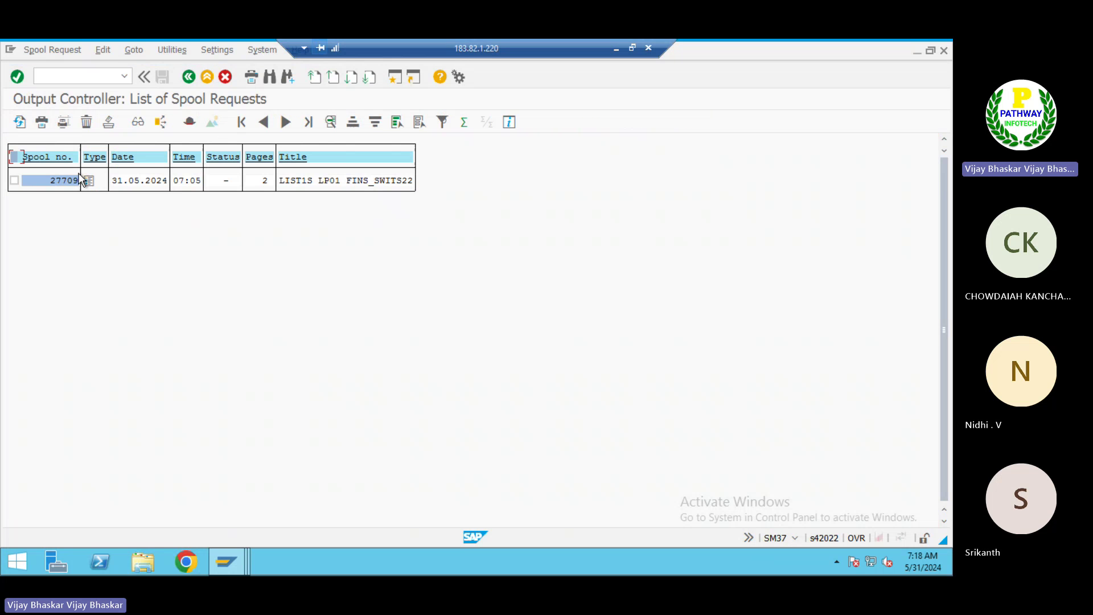
left_click(90, 182)
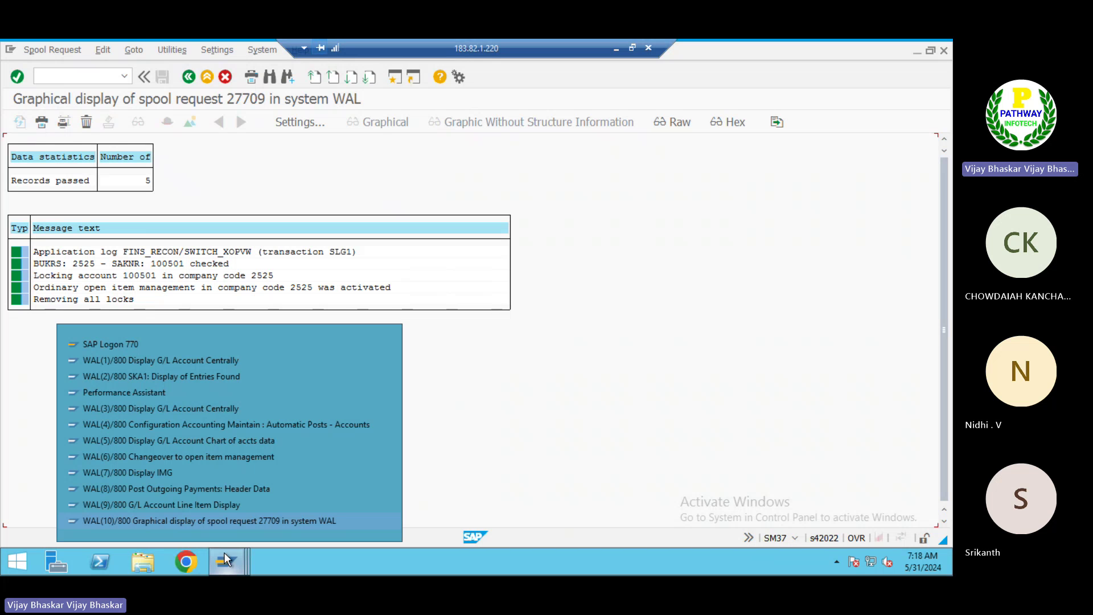
- Reload FS00 for account 100501 and confirm Open Item Management is ticked in the control data
mouse_move(230, 552)
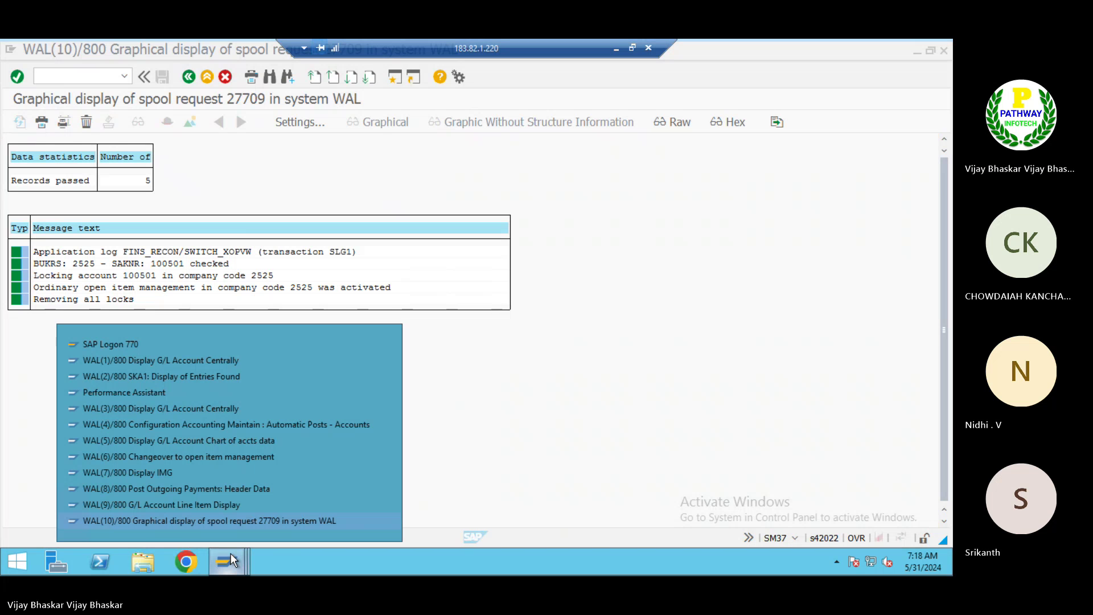
left_click(169, 377)
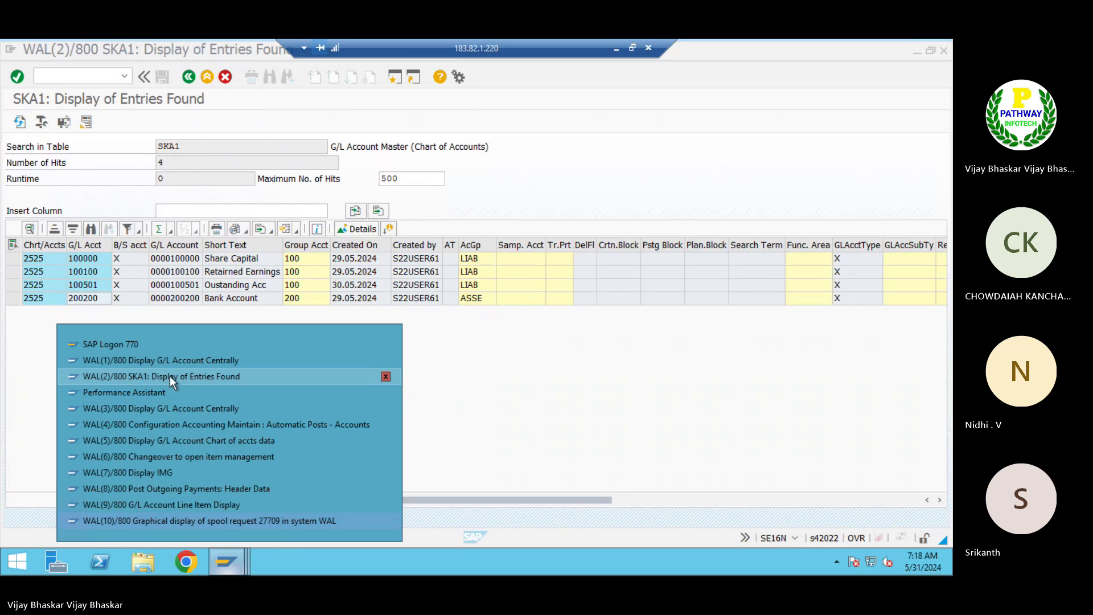
mouse_move(159, 387)
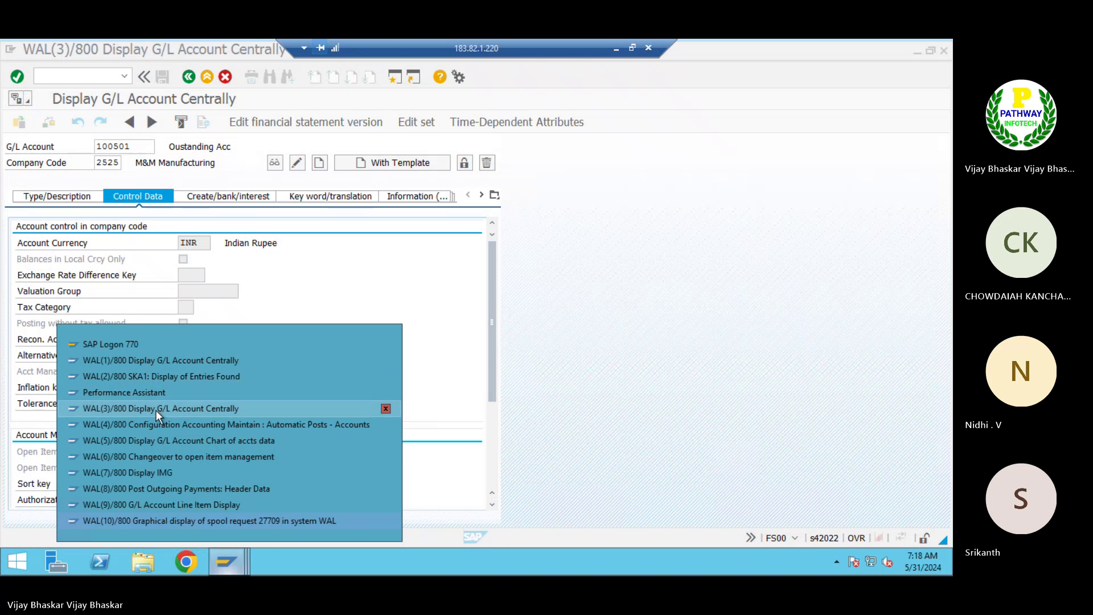
left_click(156, 409)
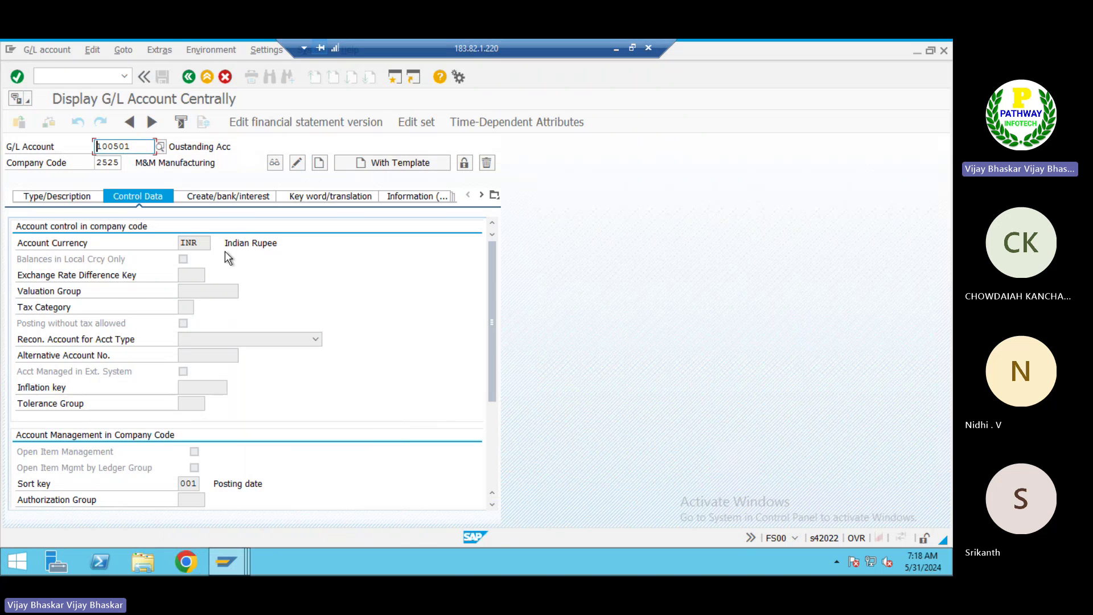
left_click(56, 55)
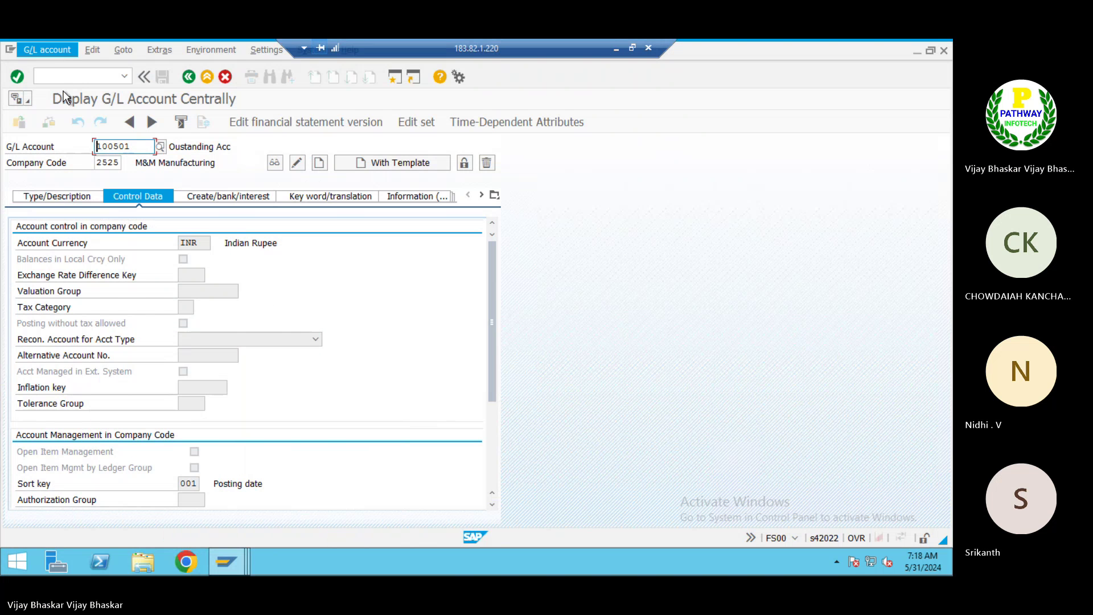
left_click(71, 74)
type("/nfs00")
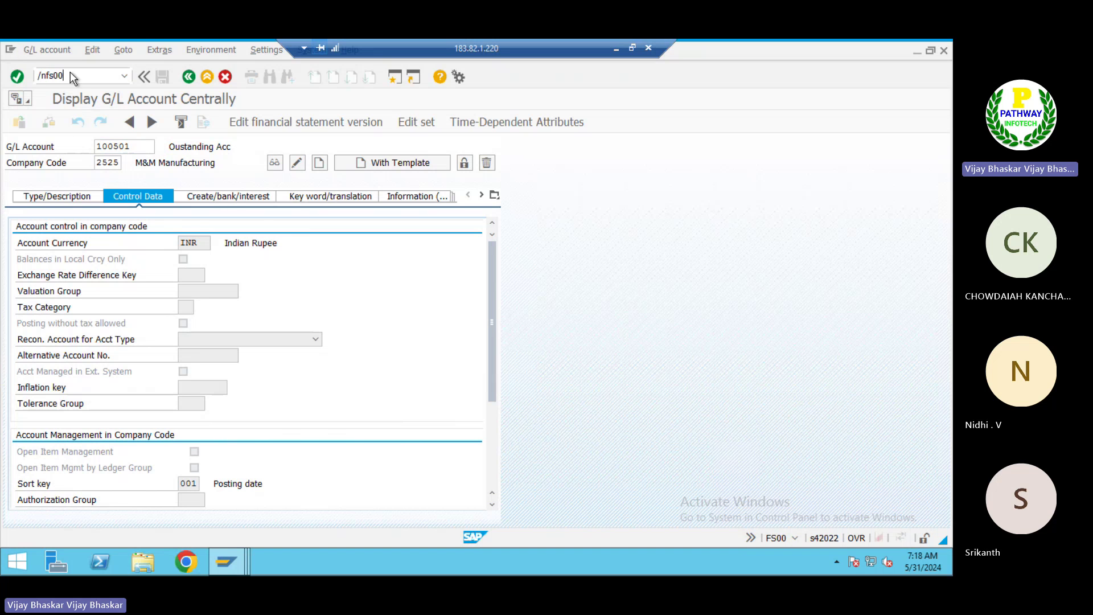
key("Return")
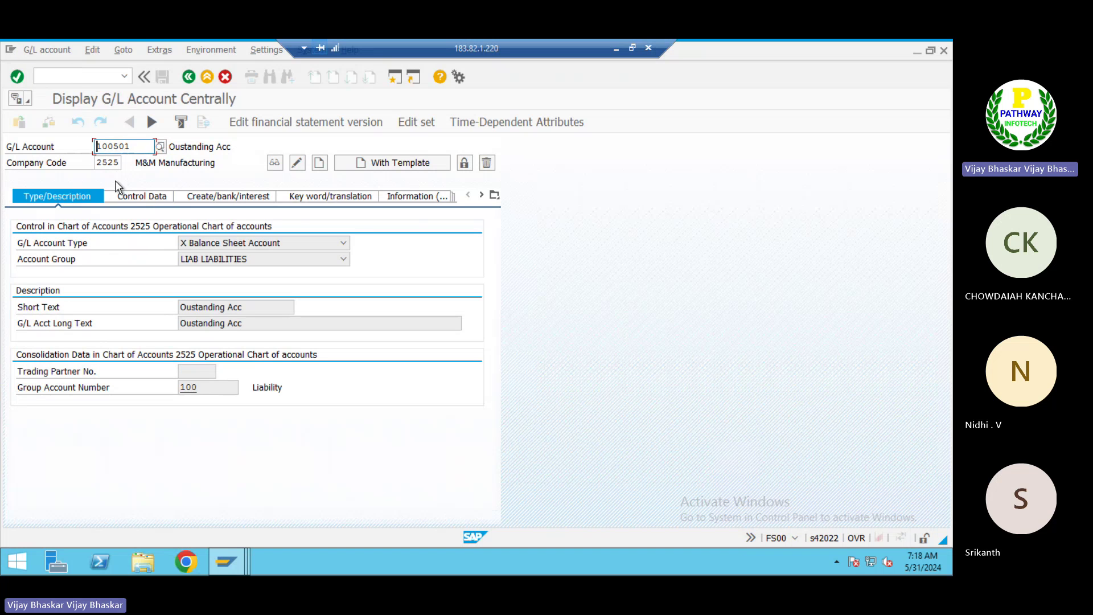
left_click(132, 197)
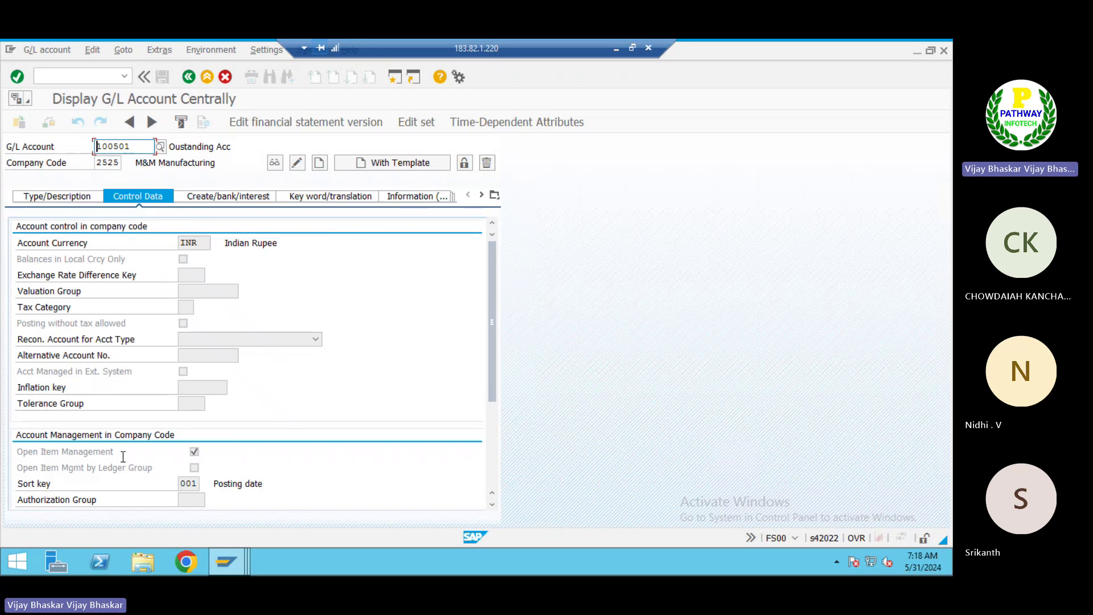
left_click(23, 452)
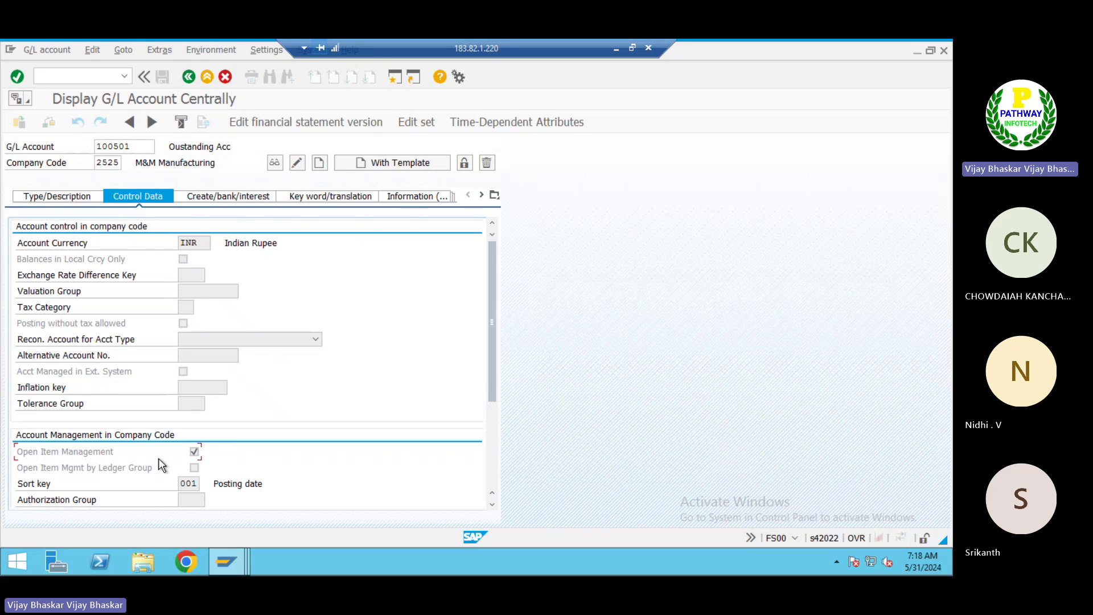